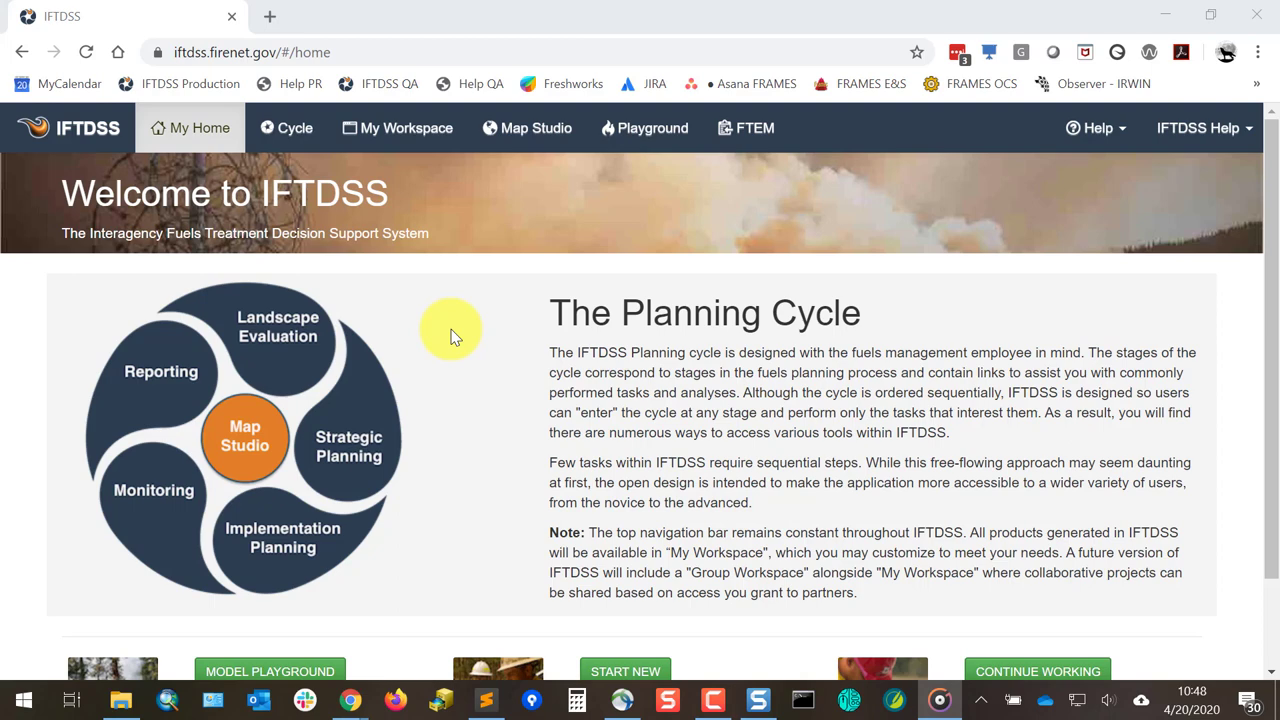
Go from Cycle's Strategic Planning to the Playground and select Landscape Burn Probability as the model
left_click(298, 133)
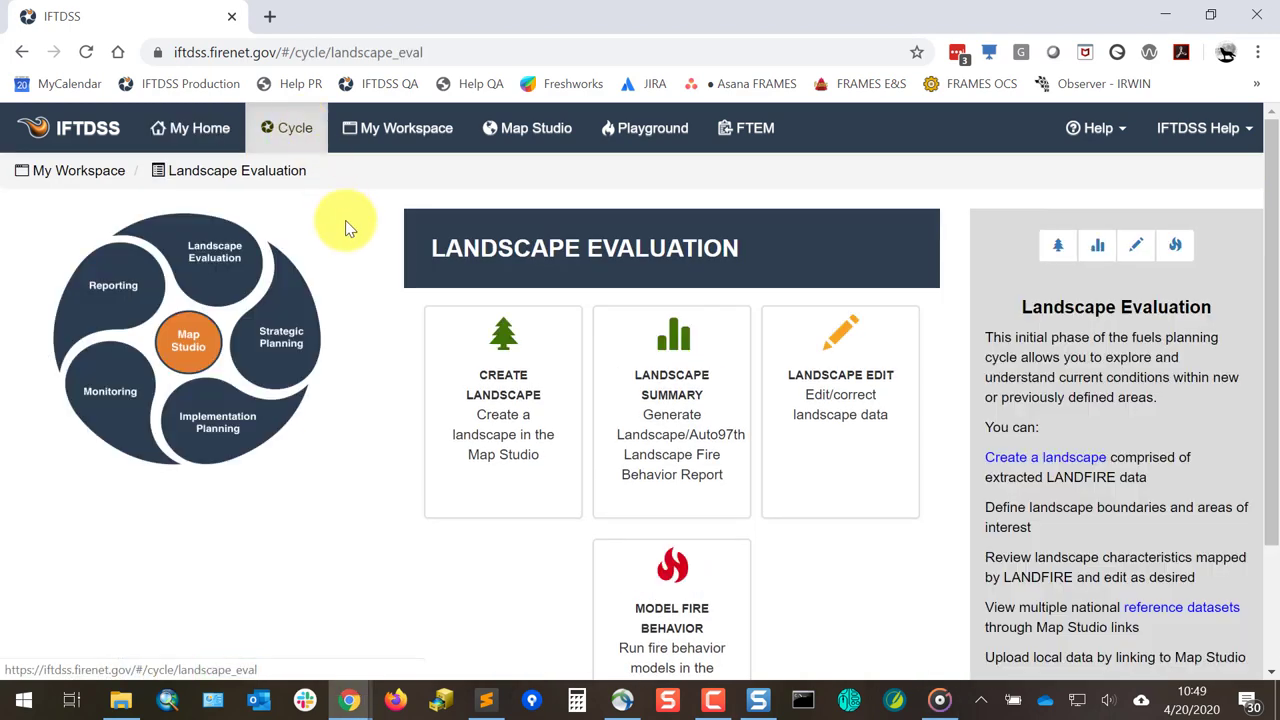
left_click(300, 360)
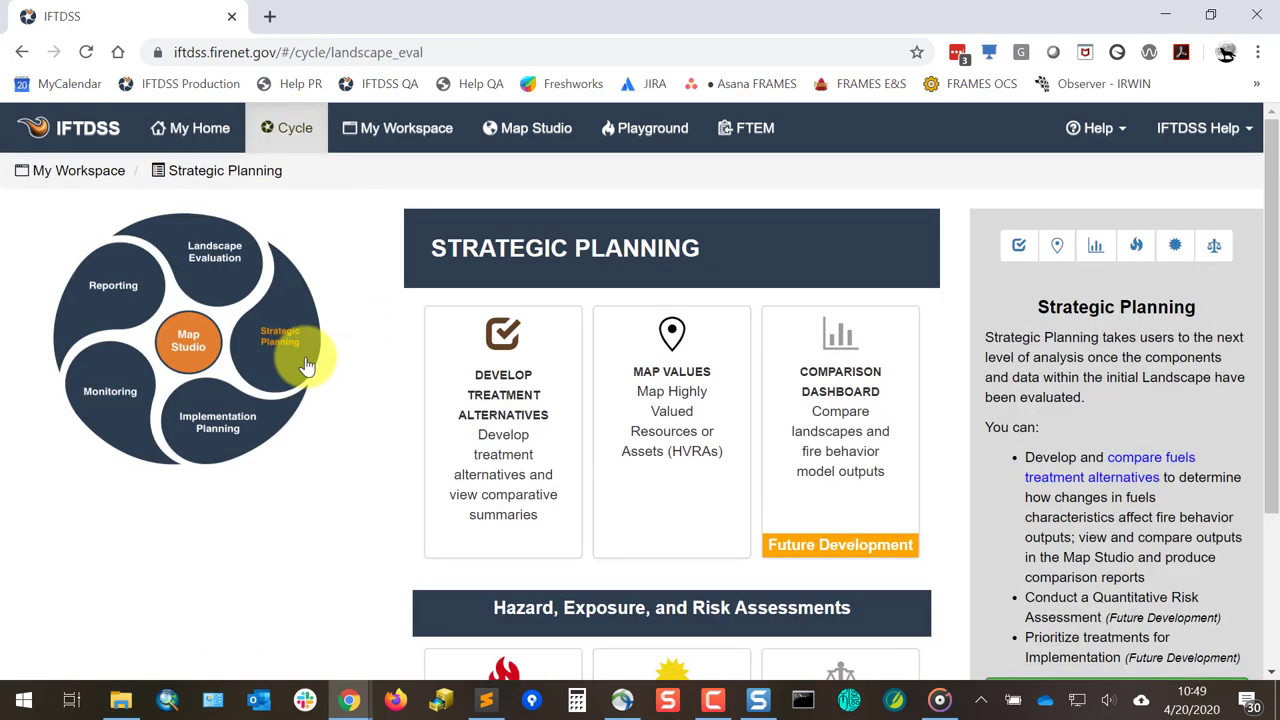
scroll(333, 440, "down", 3)
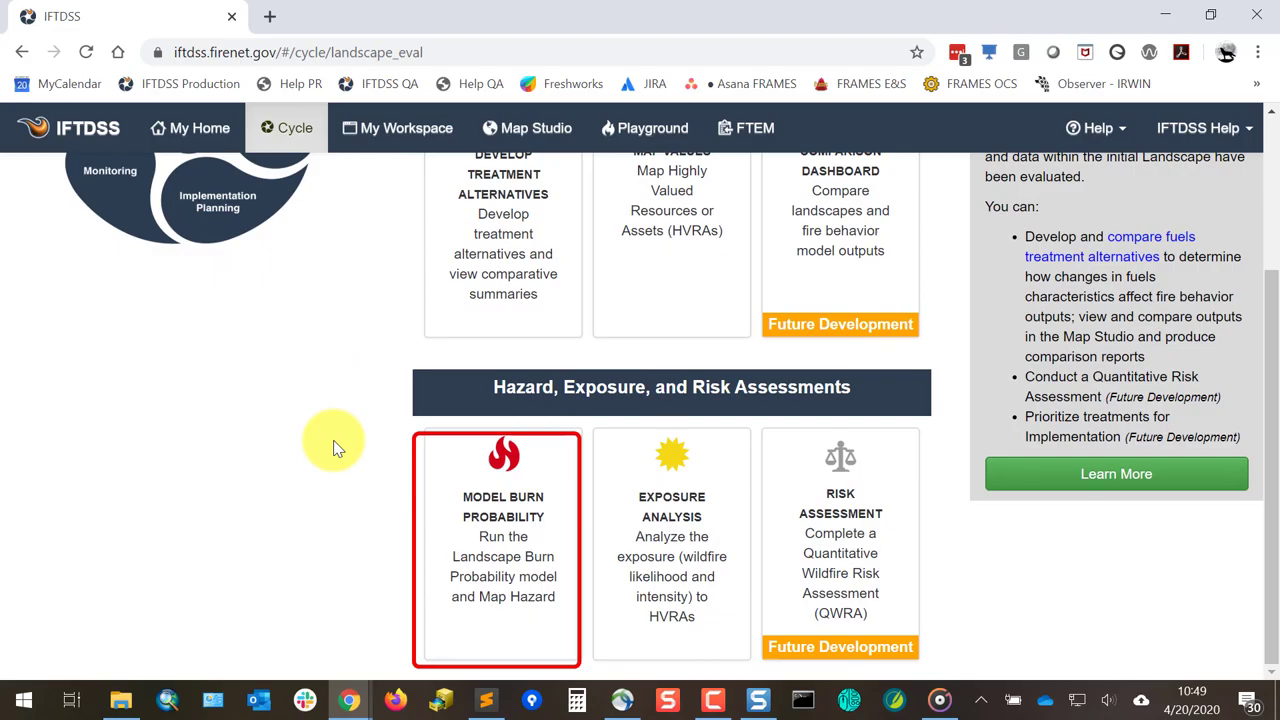
left_click(645, 128)
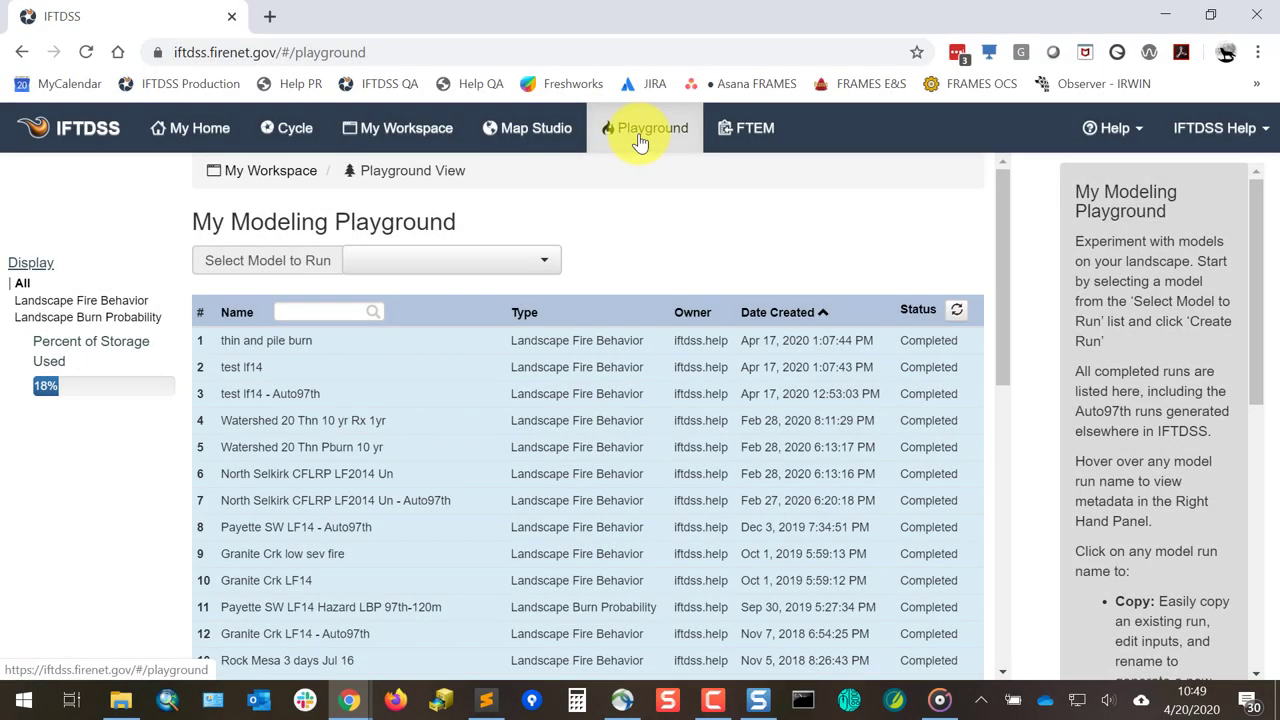
left_click(549, 266)
left_click(443, 309)
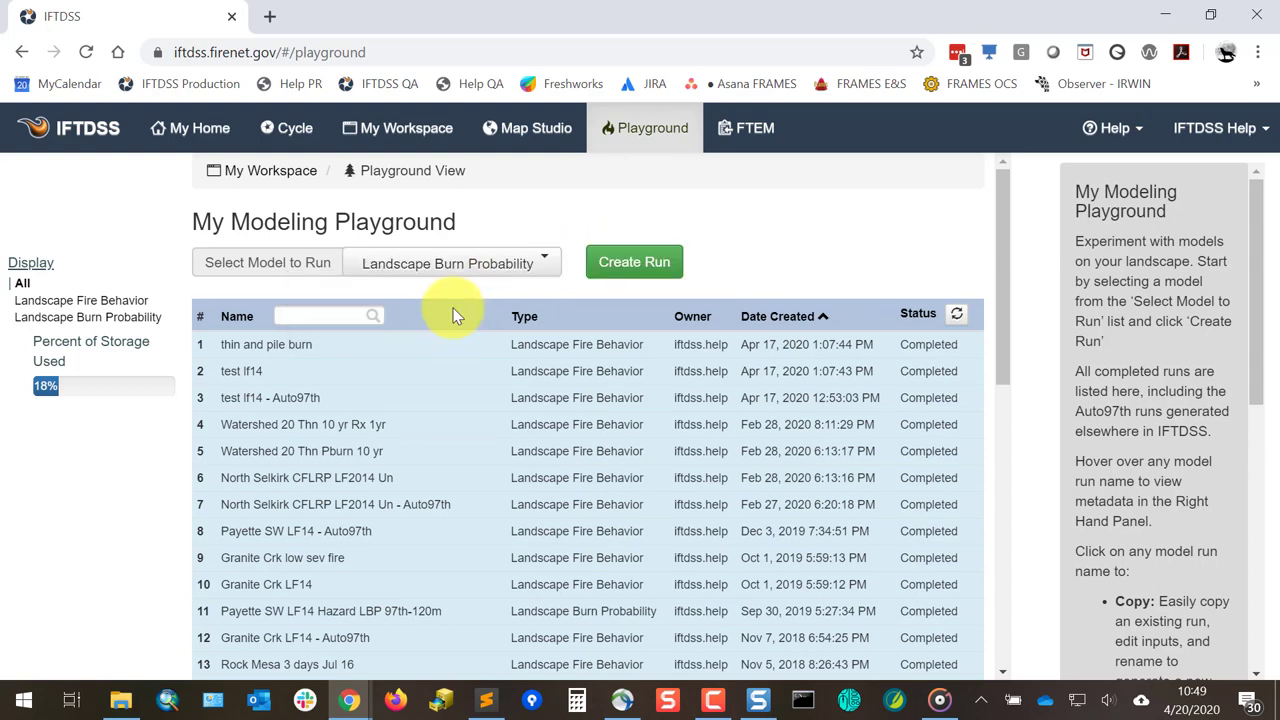
Create a new run and choose the Payette SW LF14 landscape by searching 'pay'
left_click(630, 262)
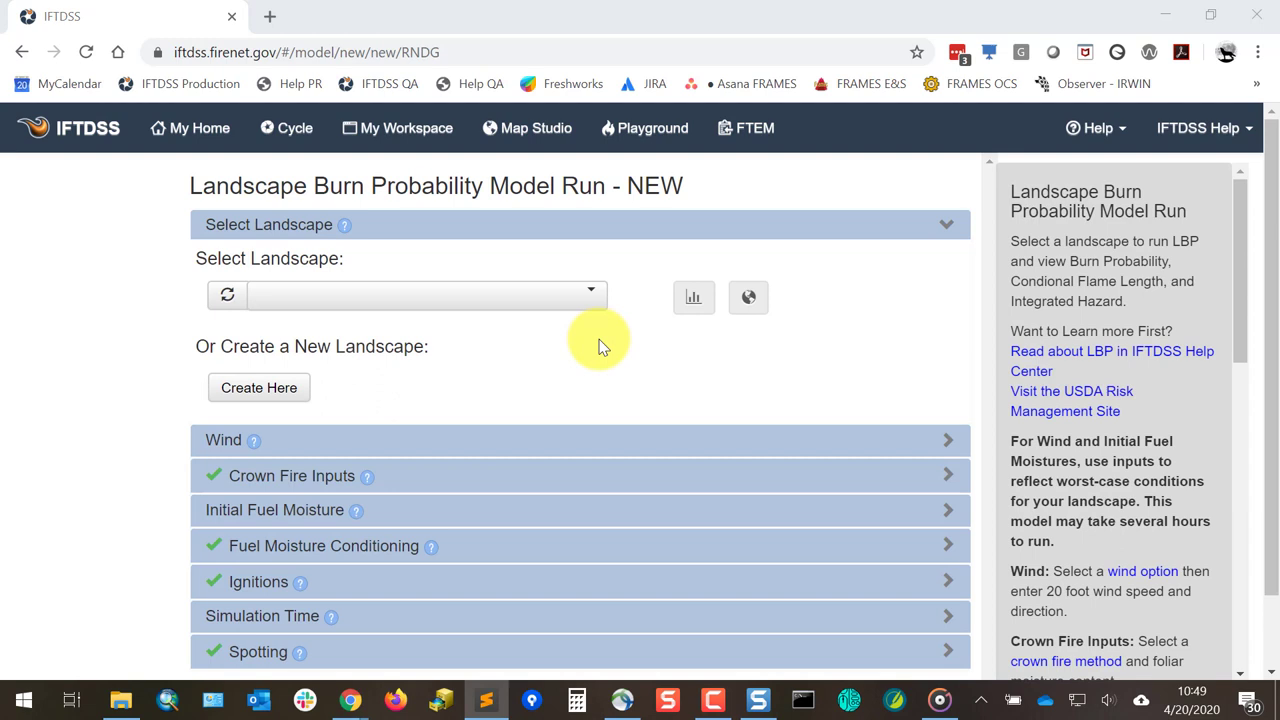
left_click(591, 294)
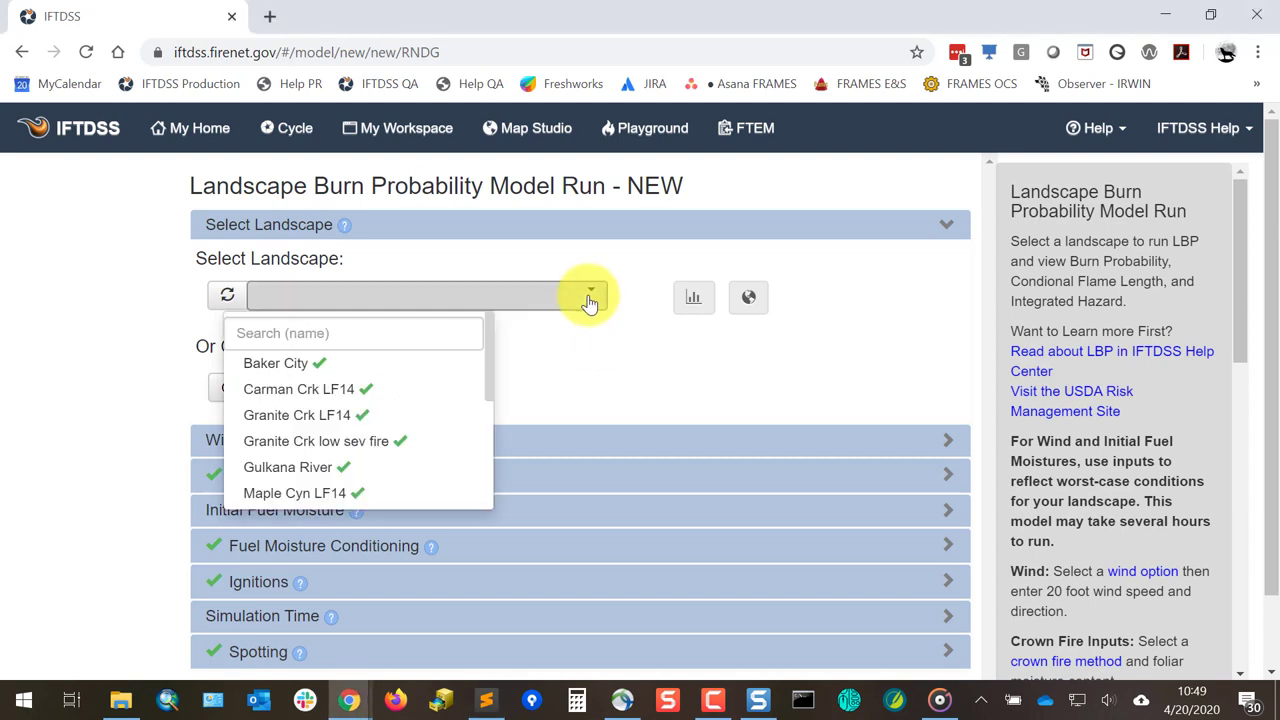
left_click(434, 334)
type("pay")
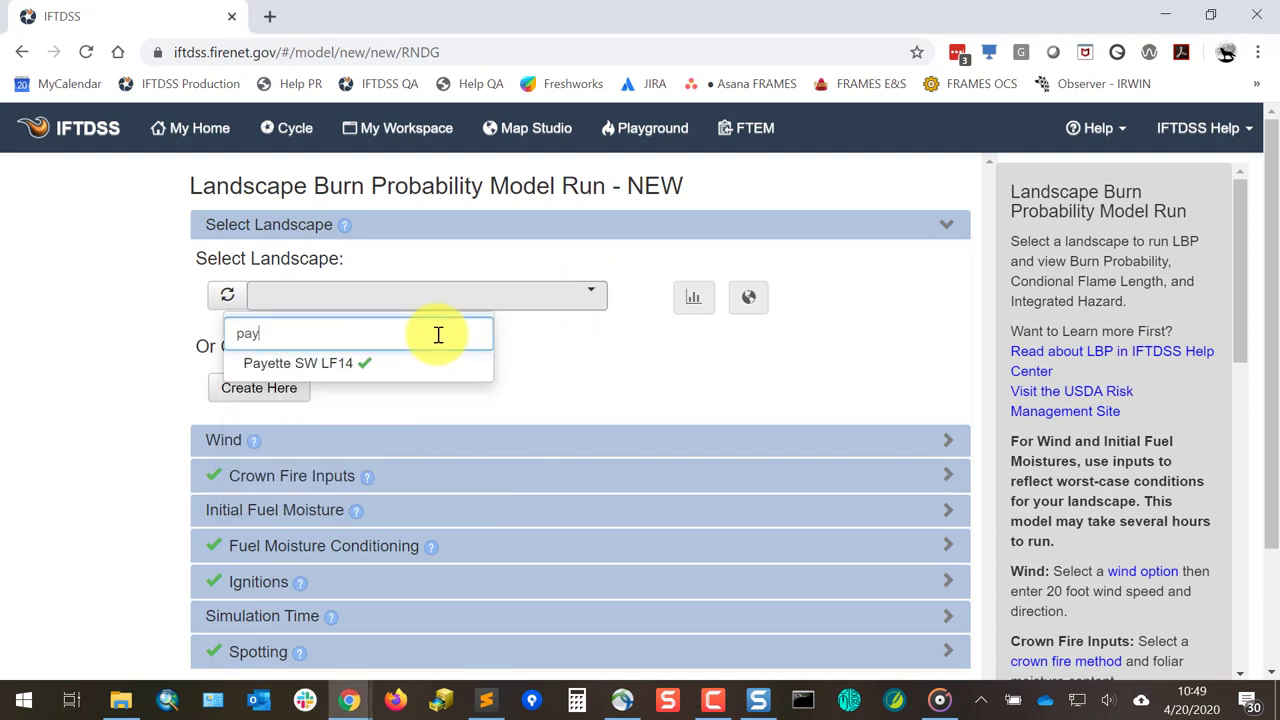
left_click(318, 363)
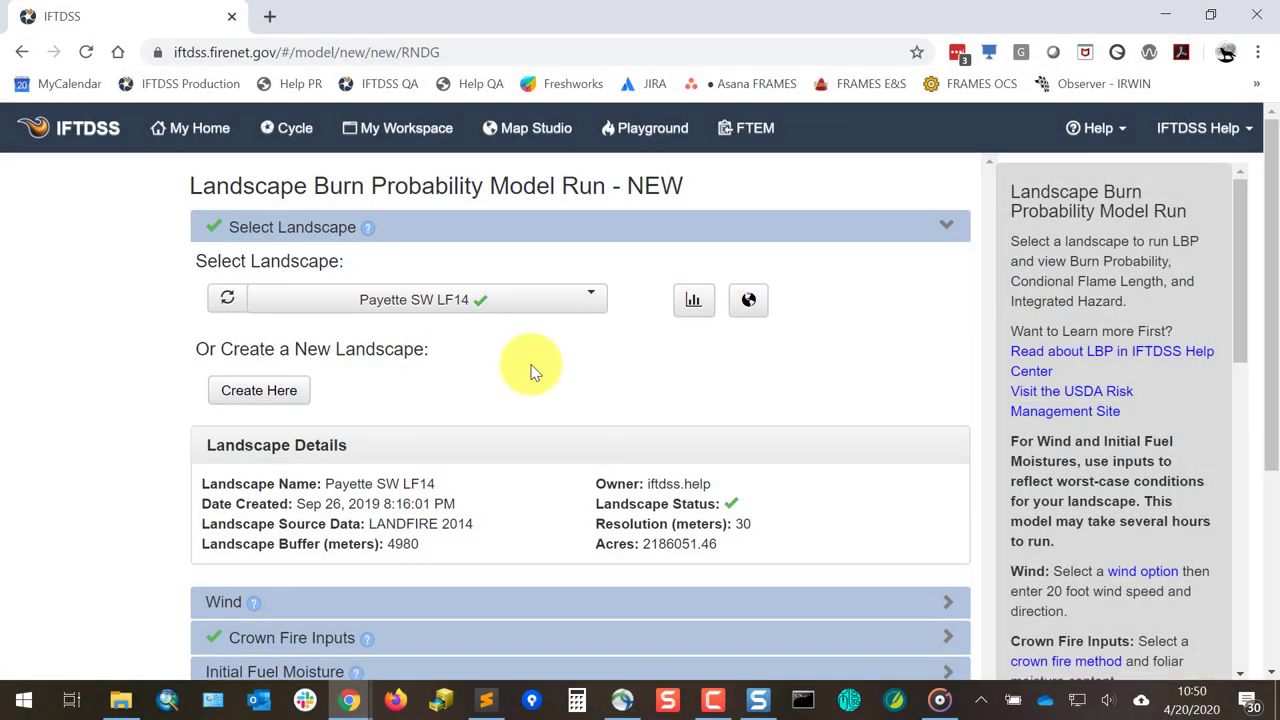
Set the gridded wind speed to 20 mph and the direction to 225 degrees
scroll(531, 370, "down", 3)
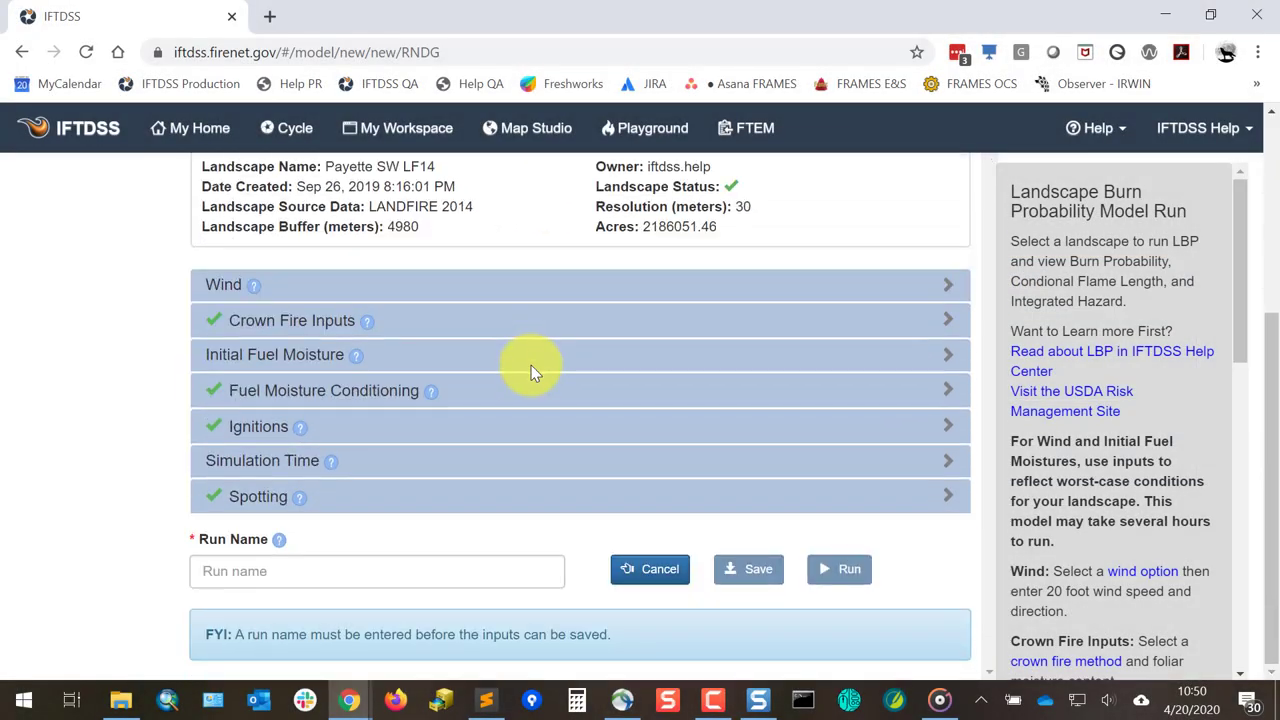
left_click(229, 293)
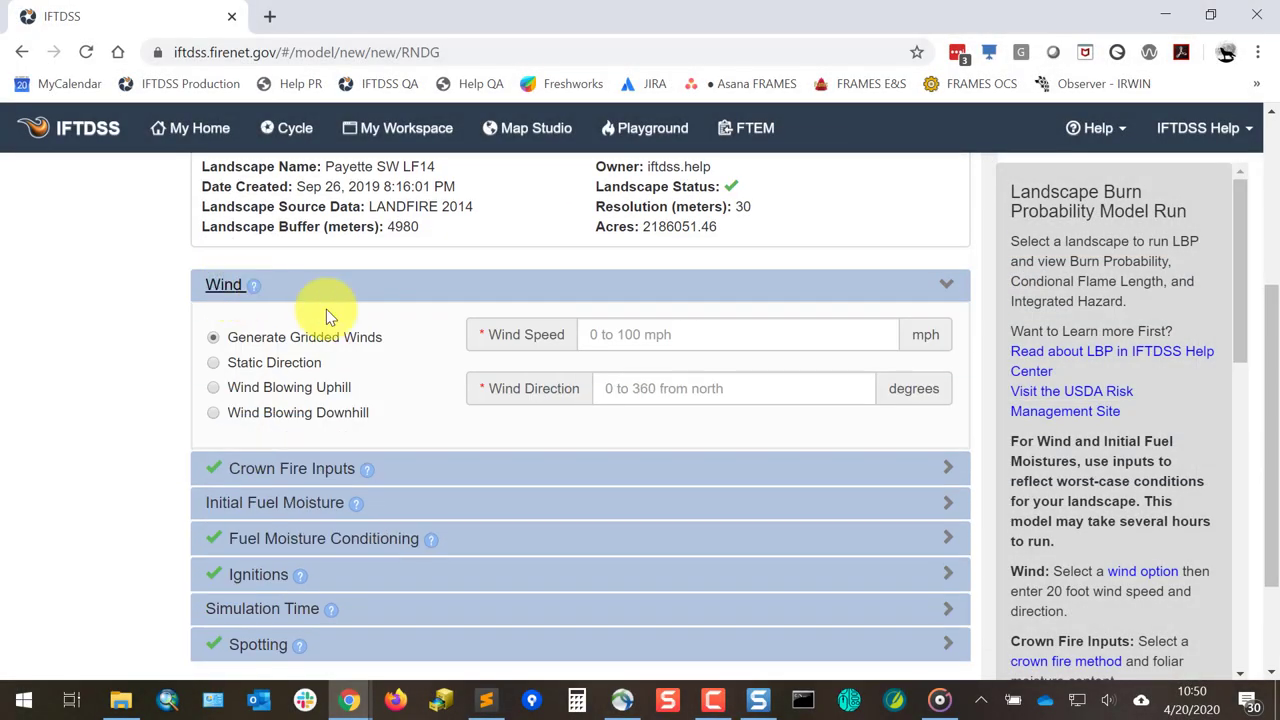
left_click(596, 335)
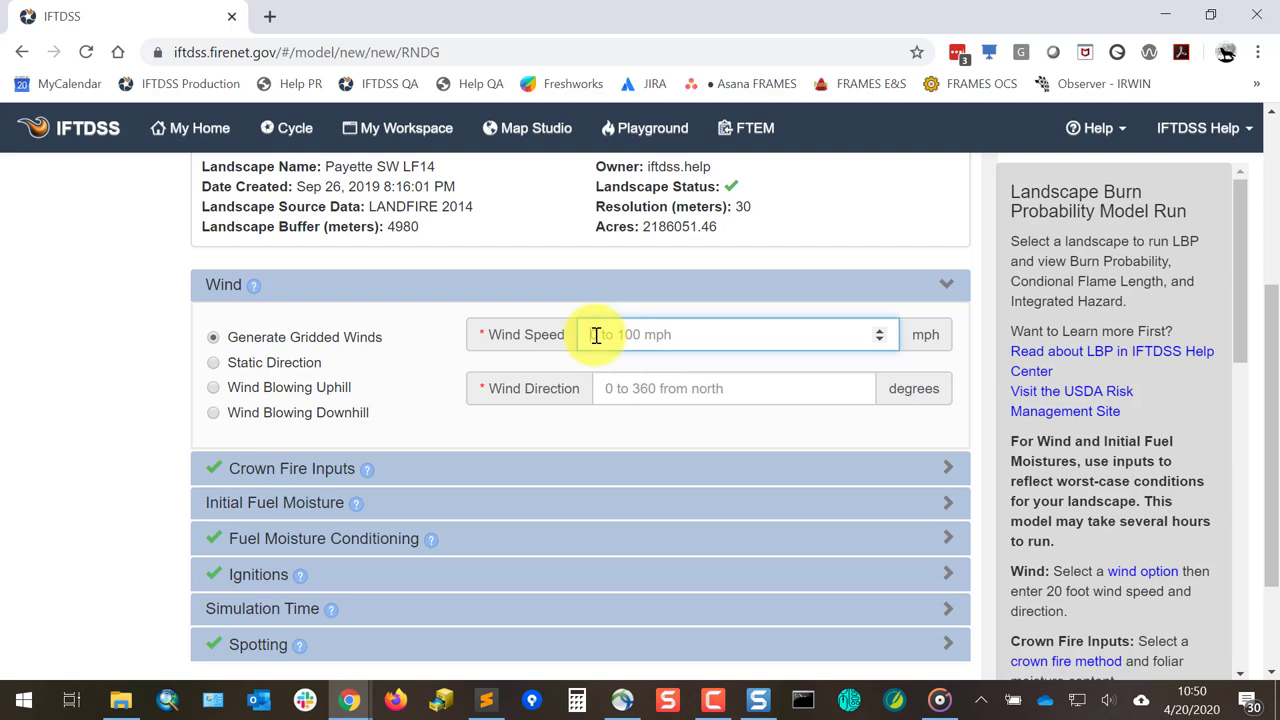
type("20")
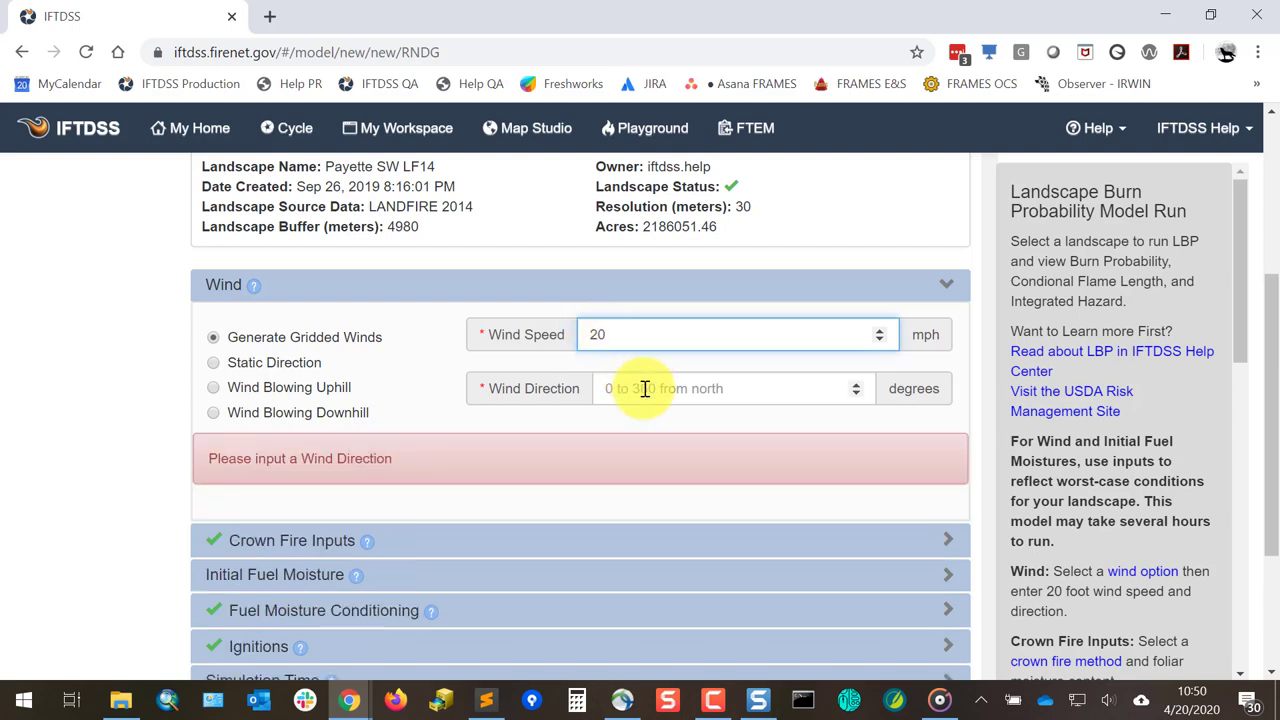
left_click(645, 389)
type("225")
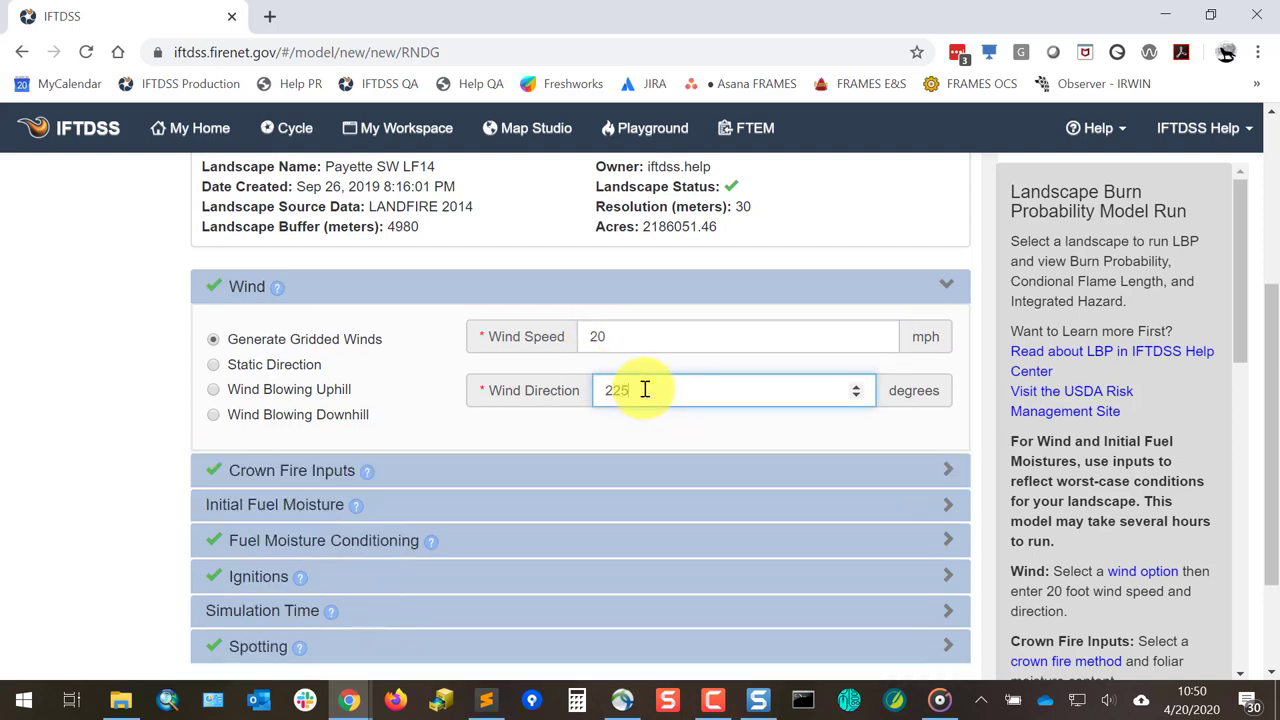
Enter initial fuel moistures 3, 3, 4 and 30 for the 1-, 10-, 100-hour and herbaceous fuels
left_click(310, 482)
scroll(320, 514, "down", 3)
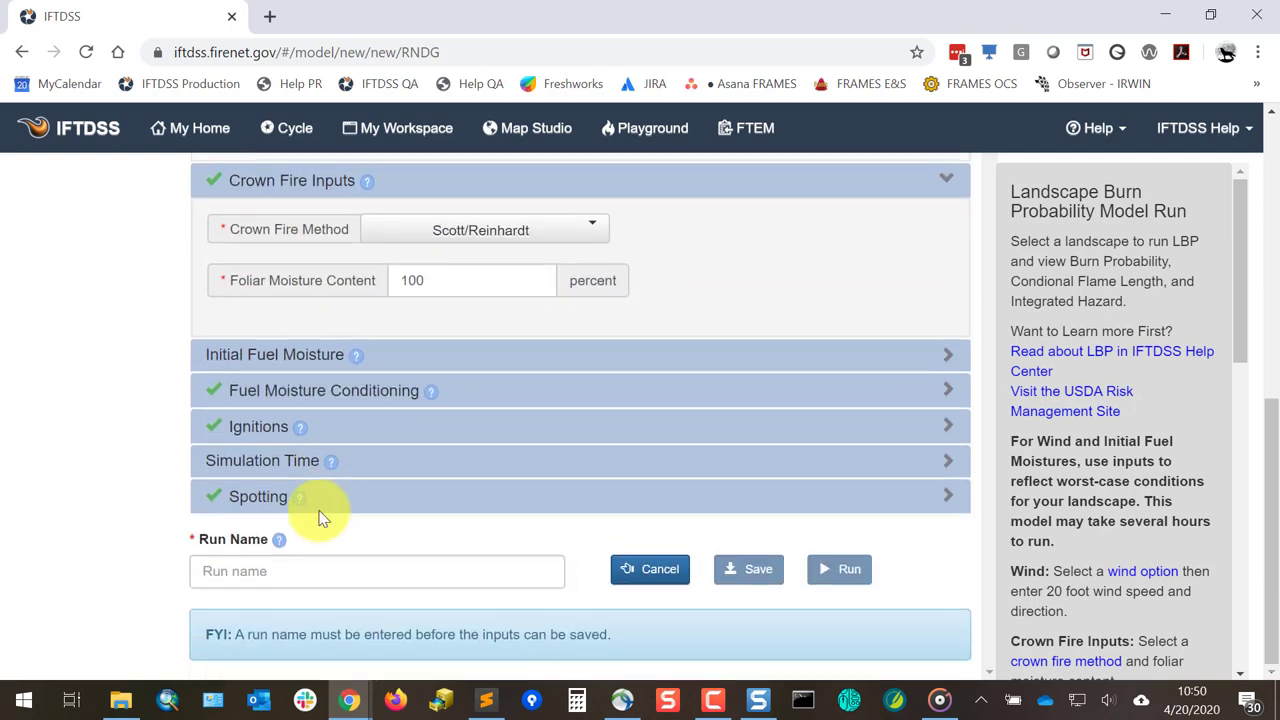
left_click(280, 358)
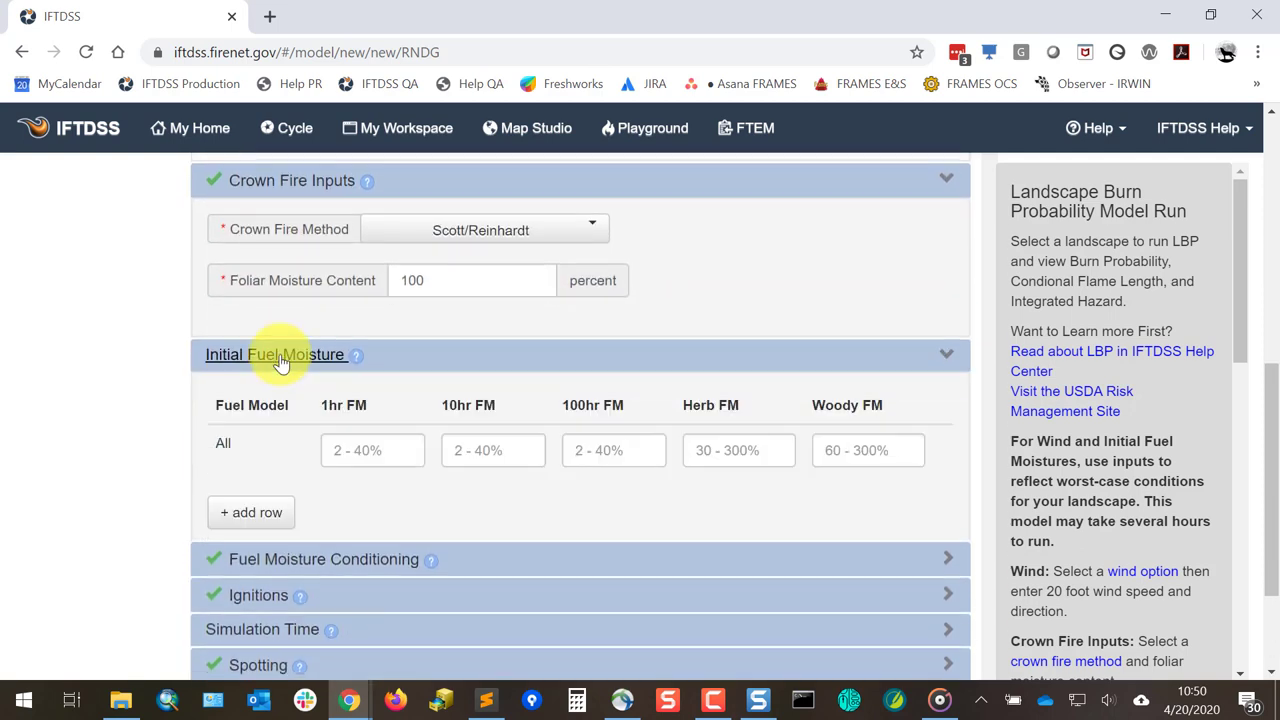
left_click(373, 458)
type("3")
left_click(486, 451)
type("3")
left_click(591, 446)
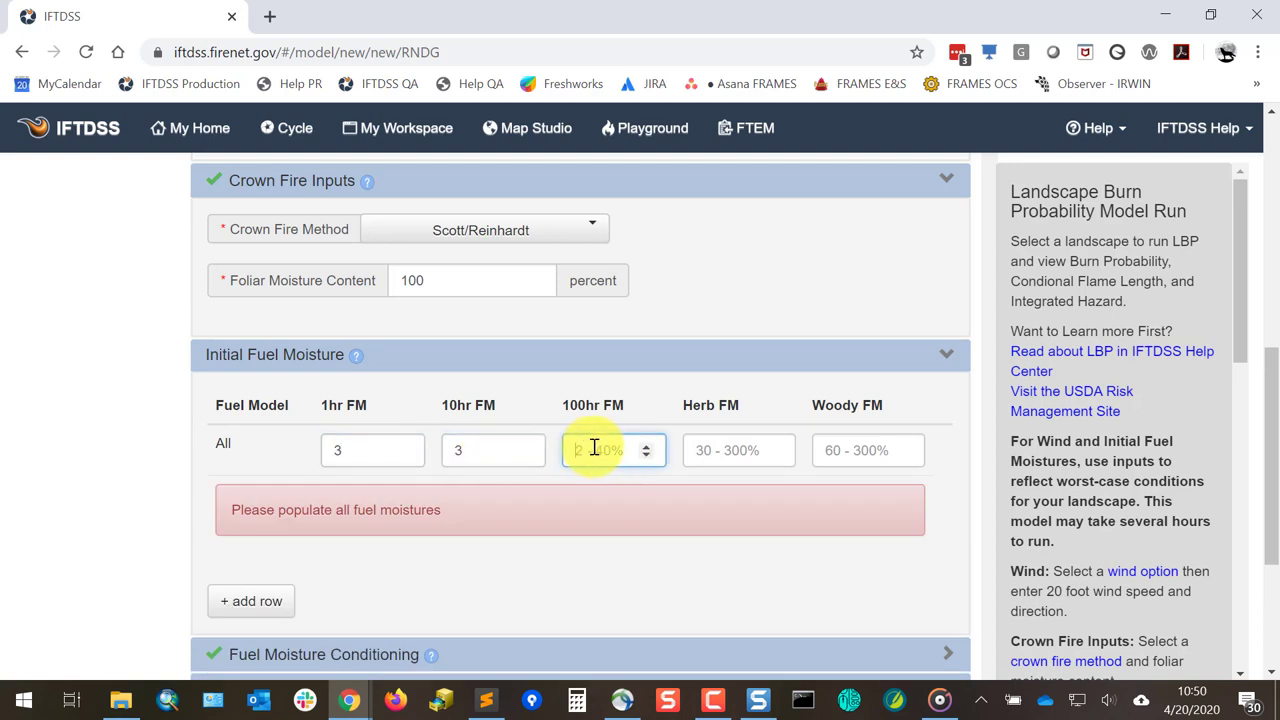
type("4")
left_click(727, 452)
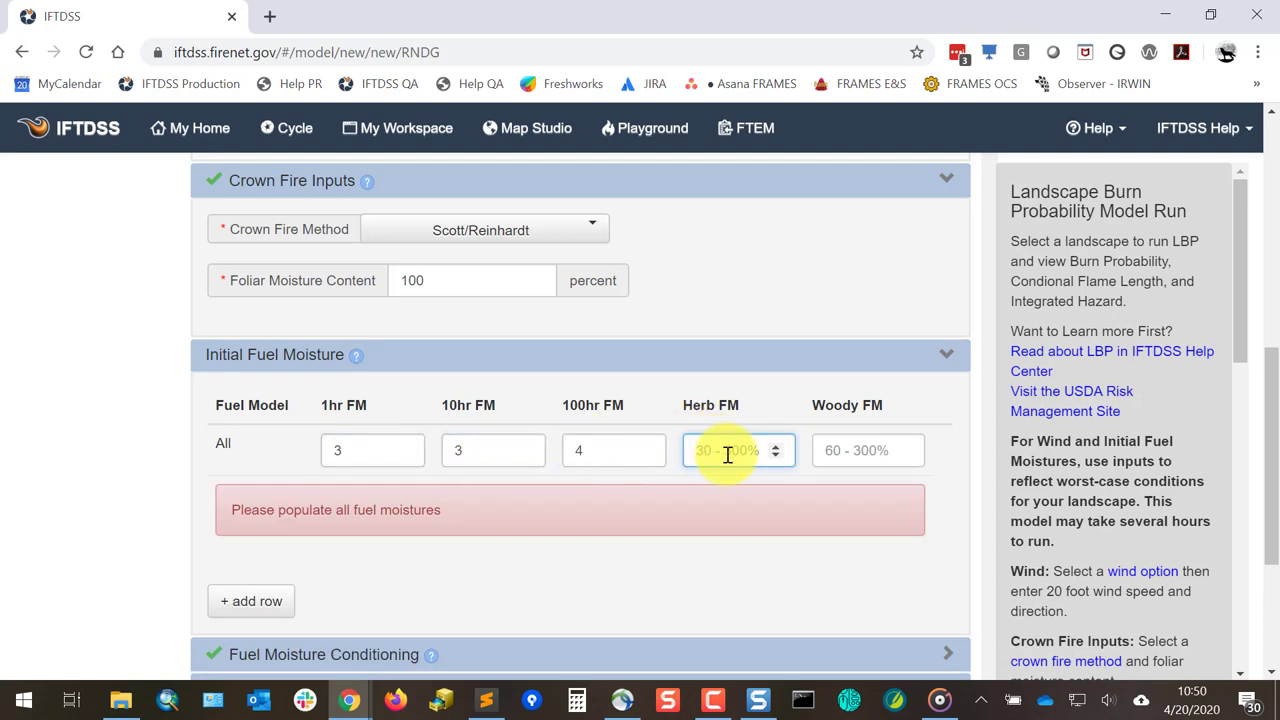
type("30")
left_click(850, 450)
Enter woody moisture 64 and condition fuel moistures with the Extreme classified weather stream
type("6")
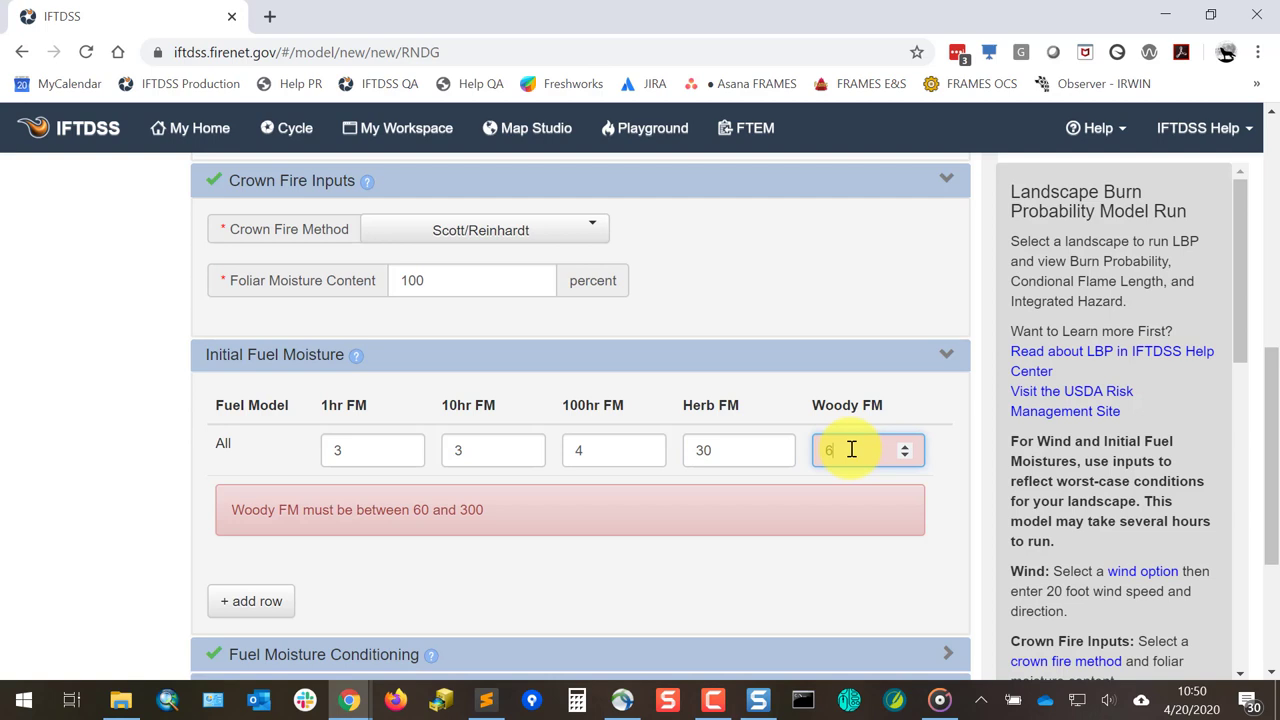
type("4")
left_click(323, 570)
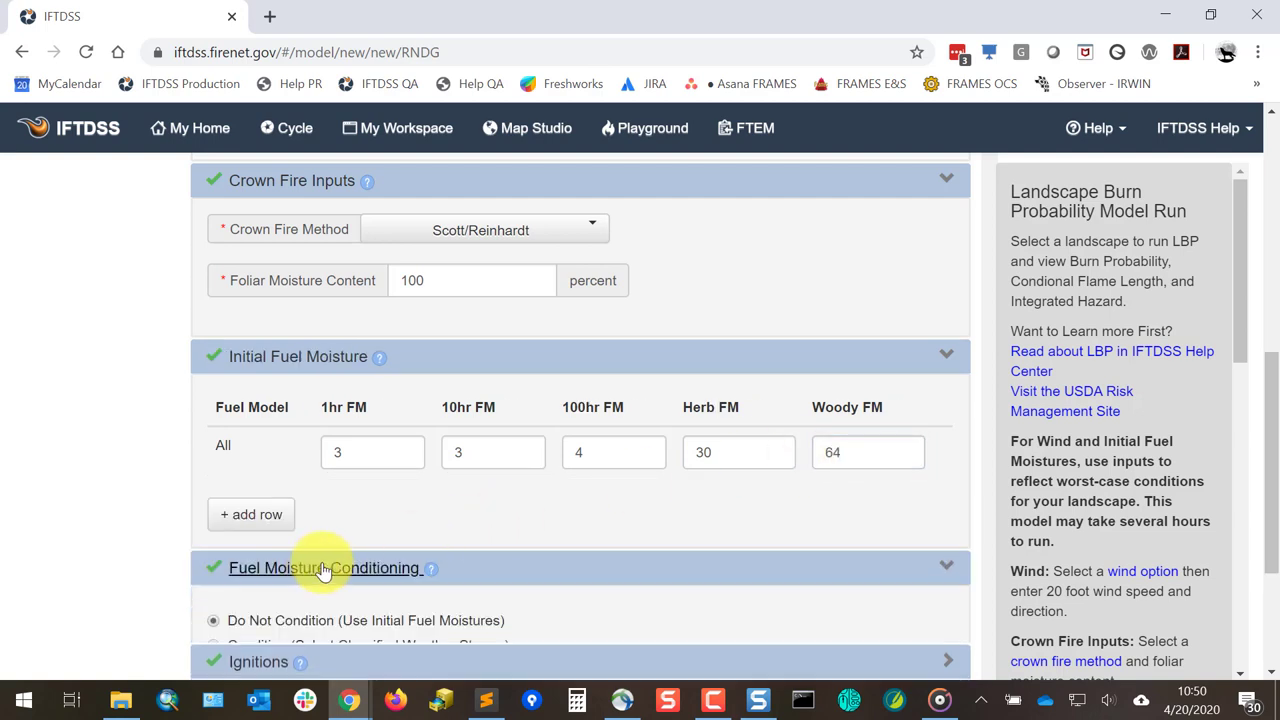
scroll(387, 509, "down", 1)
left_click(214, 543)
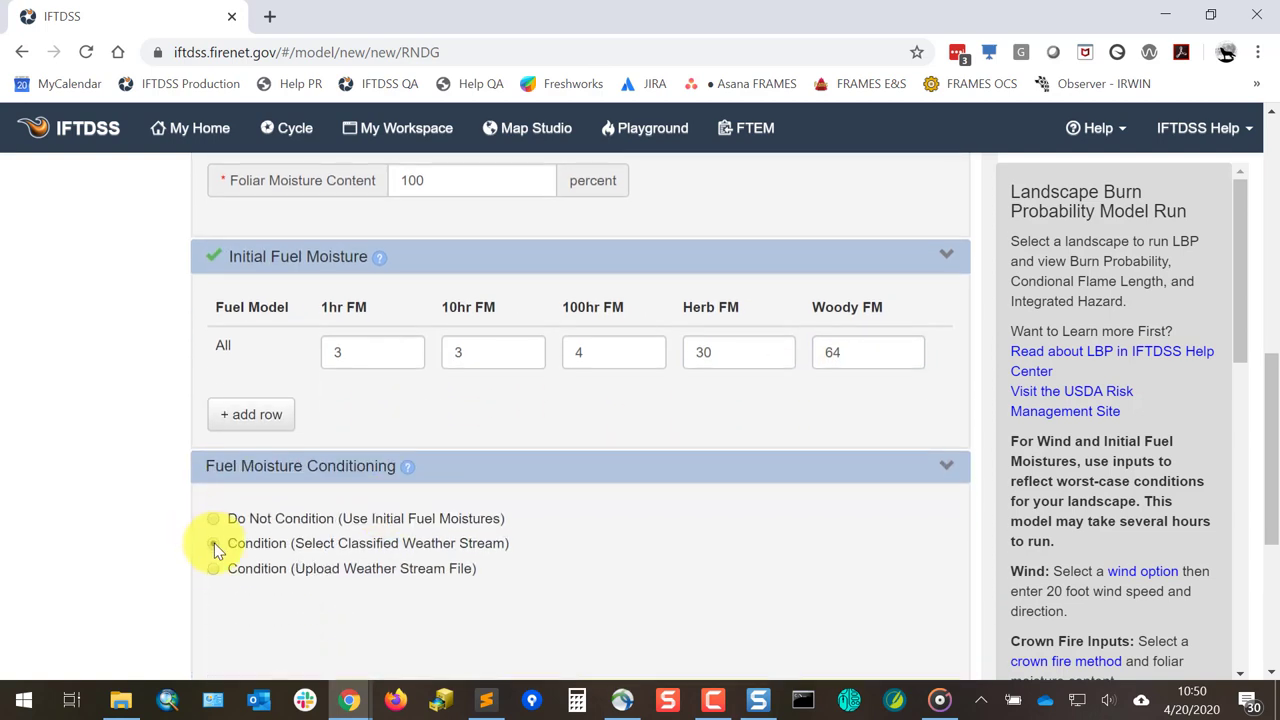
scroll(586, 525, "down", 1)
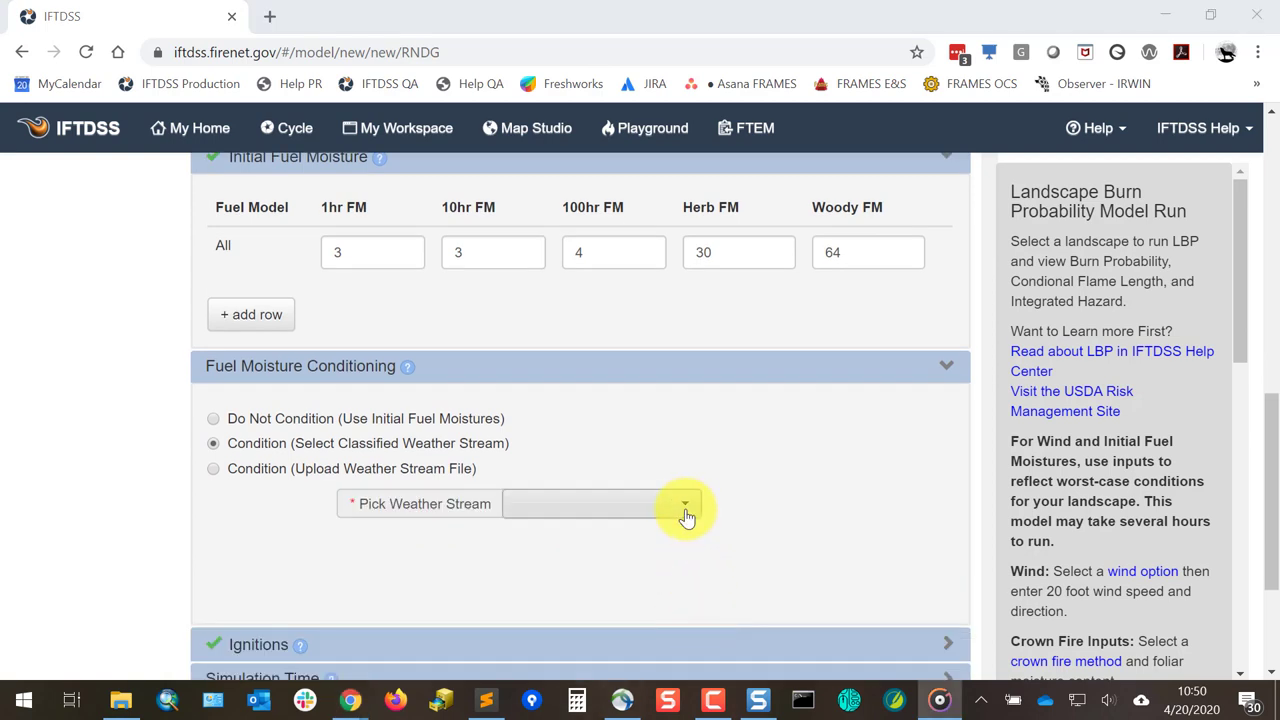
left_click(686, 508)
left_click(628, 541)
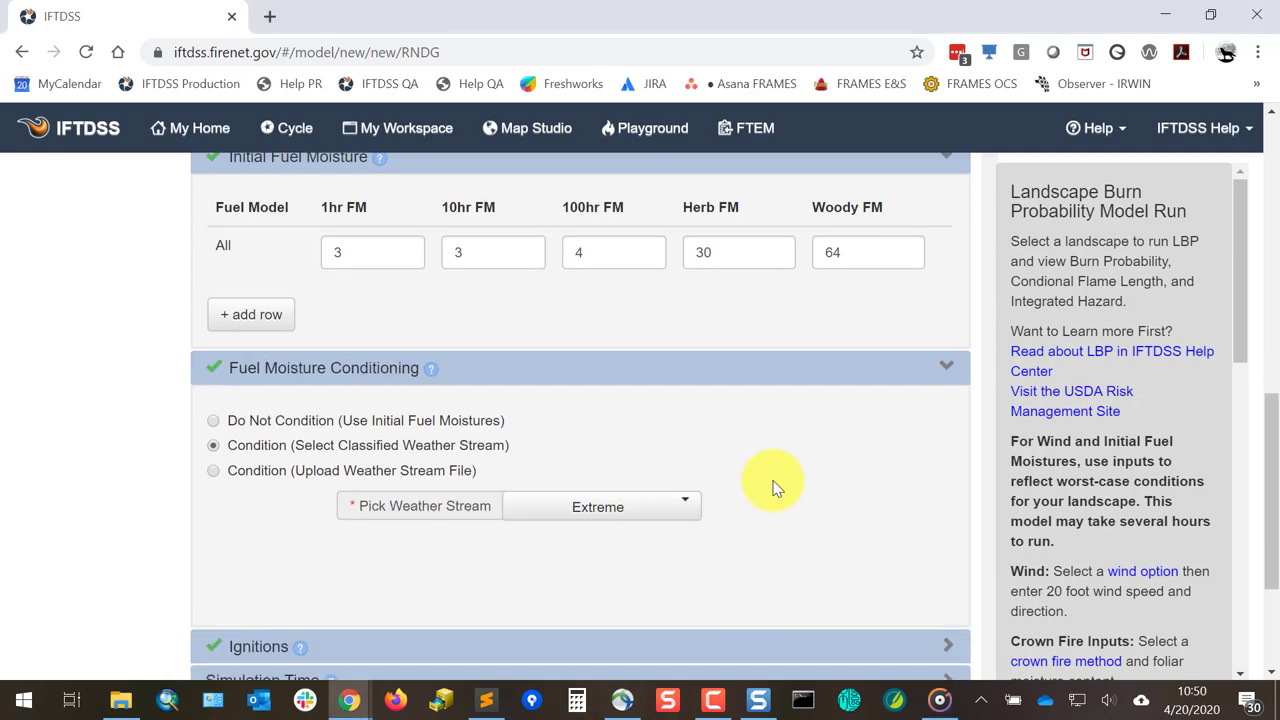
Use random ignitions instead of a completed run's ignitions, and expand Simulation Time
scroll(773, 487, "down", 2)
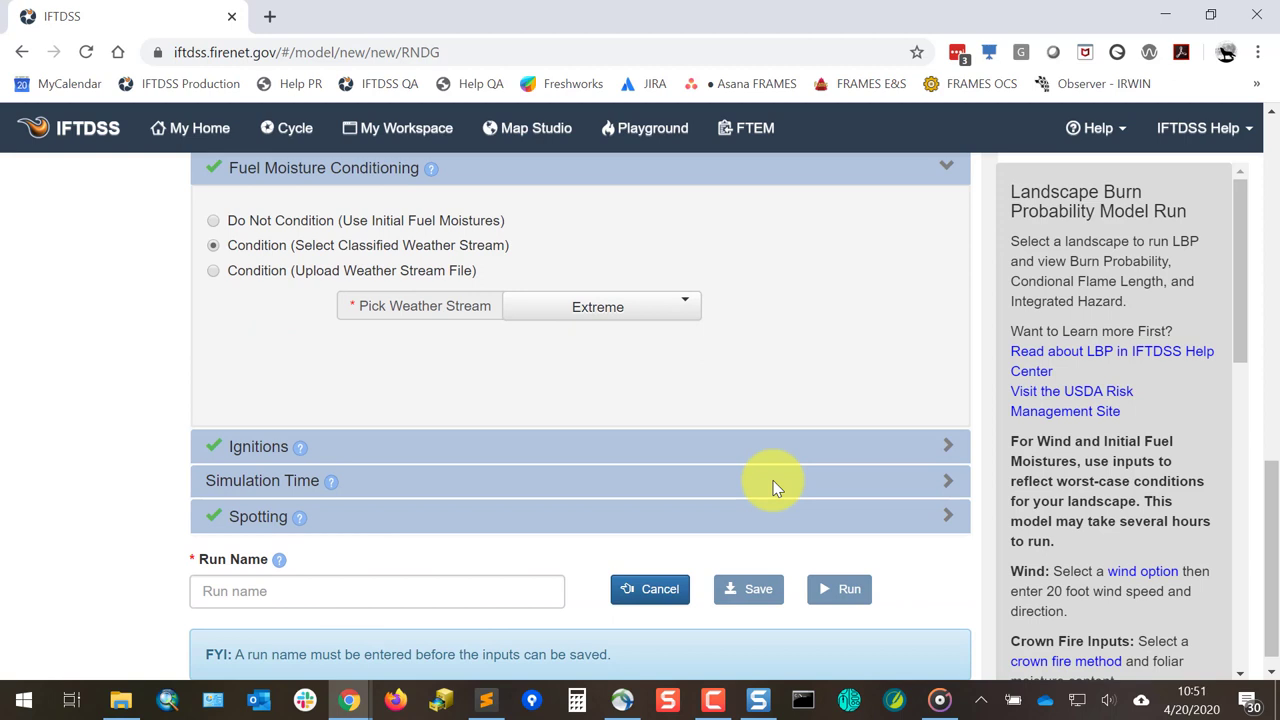
left_click(279, 450)
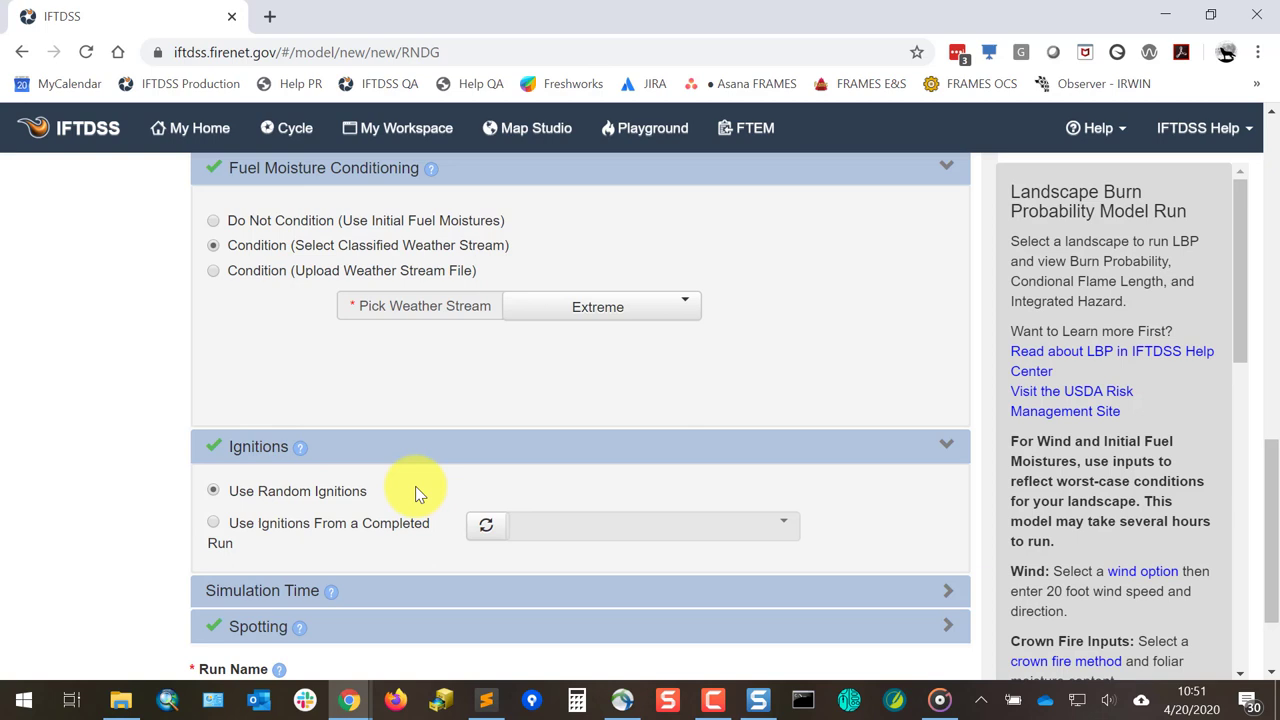
left_click(214, 522)
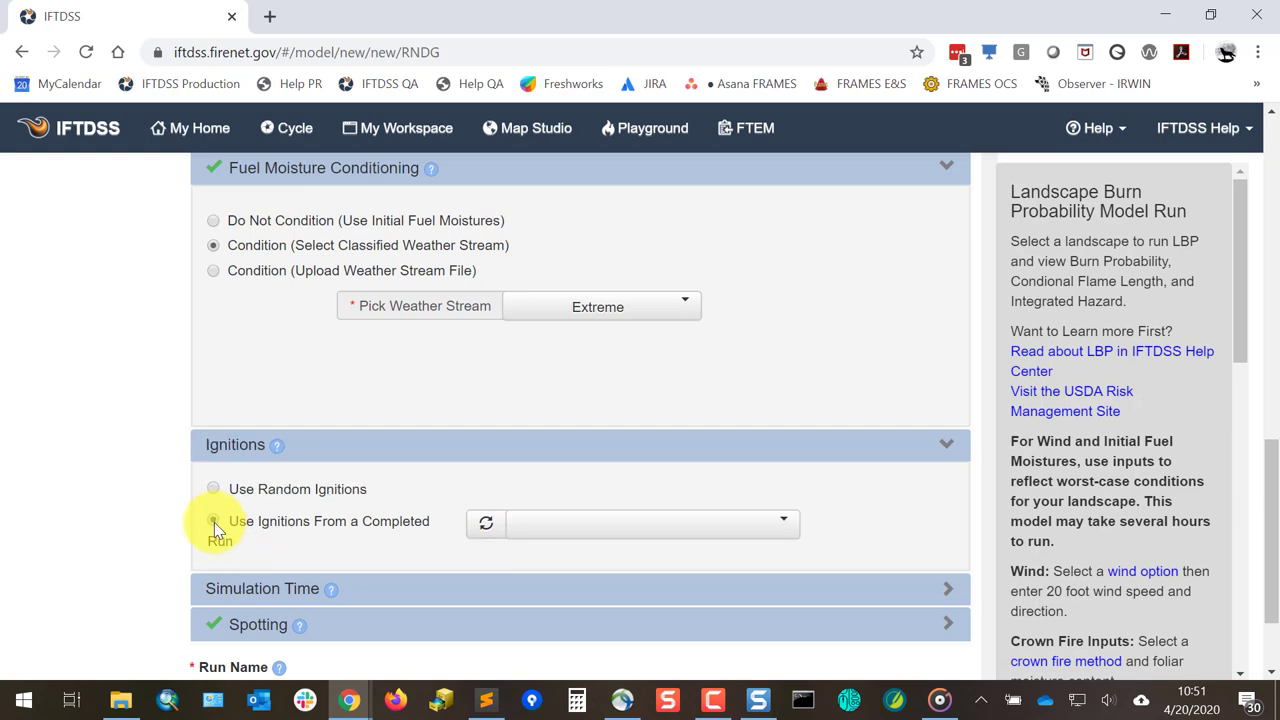
left_click(724, 534)
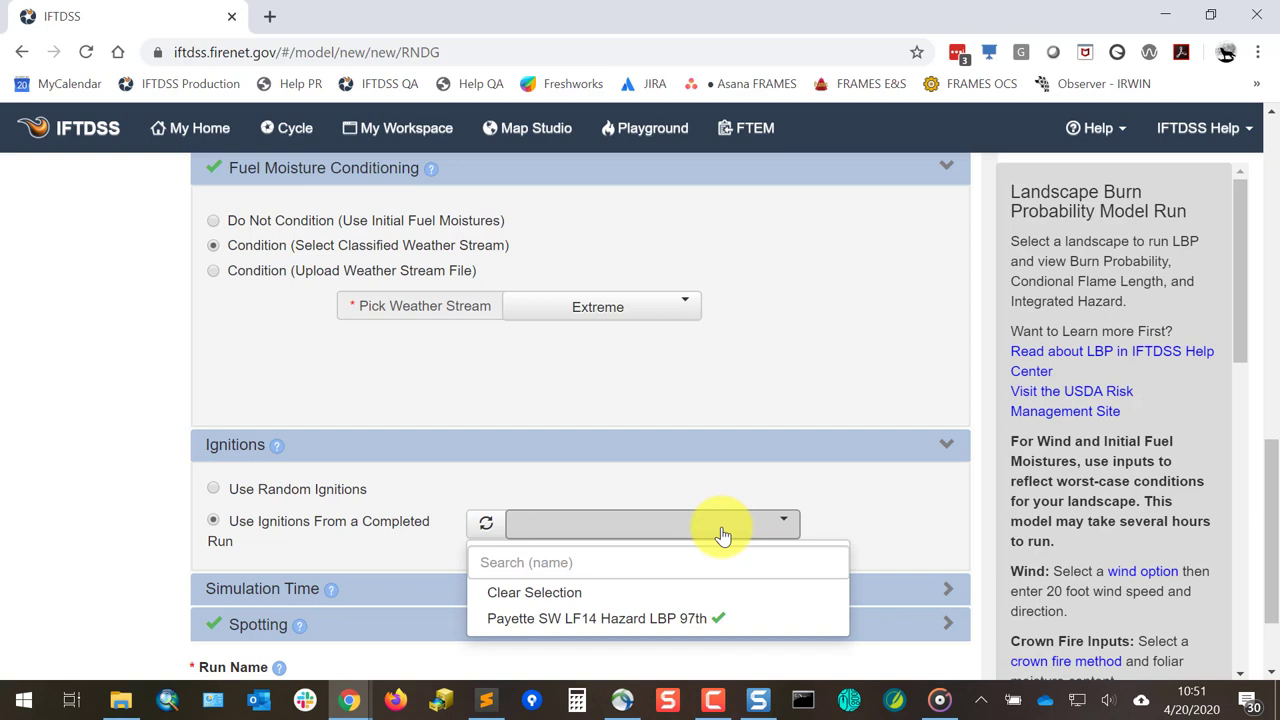
left_click(724, 534)
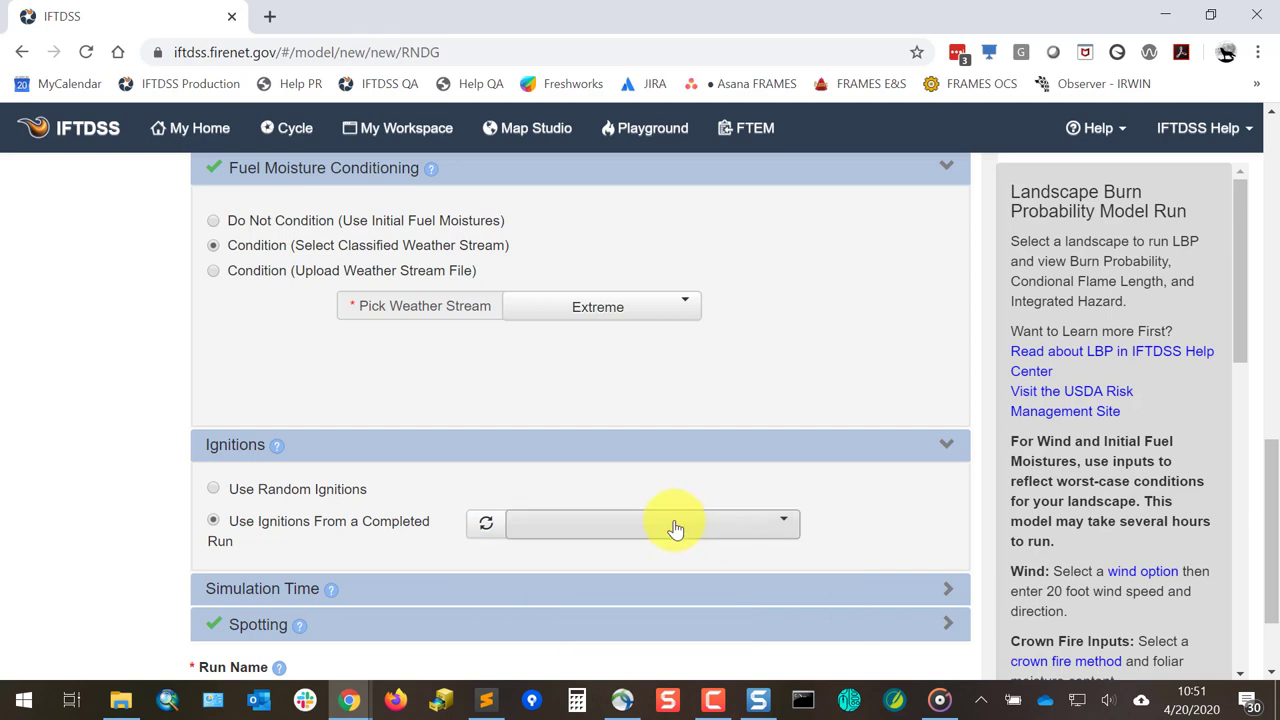
left_click(212, 490)
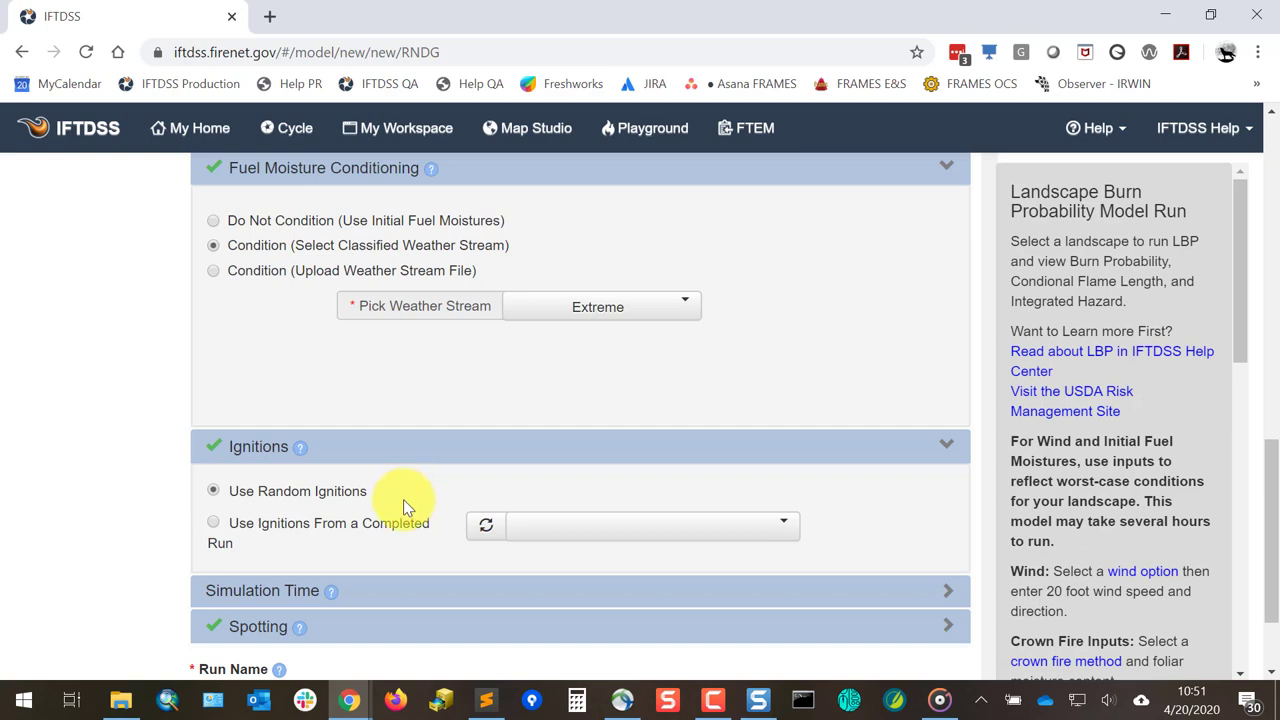
left_click(288, 591)
Choose a 7-hour burn period length and reveal the 20 percent spotting probability
scroll(290, 592, "down", 2)
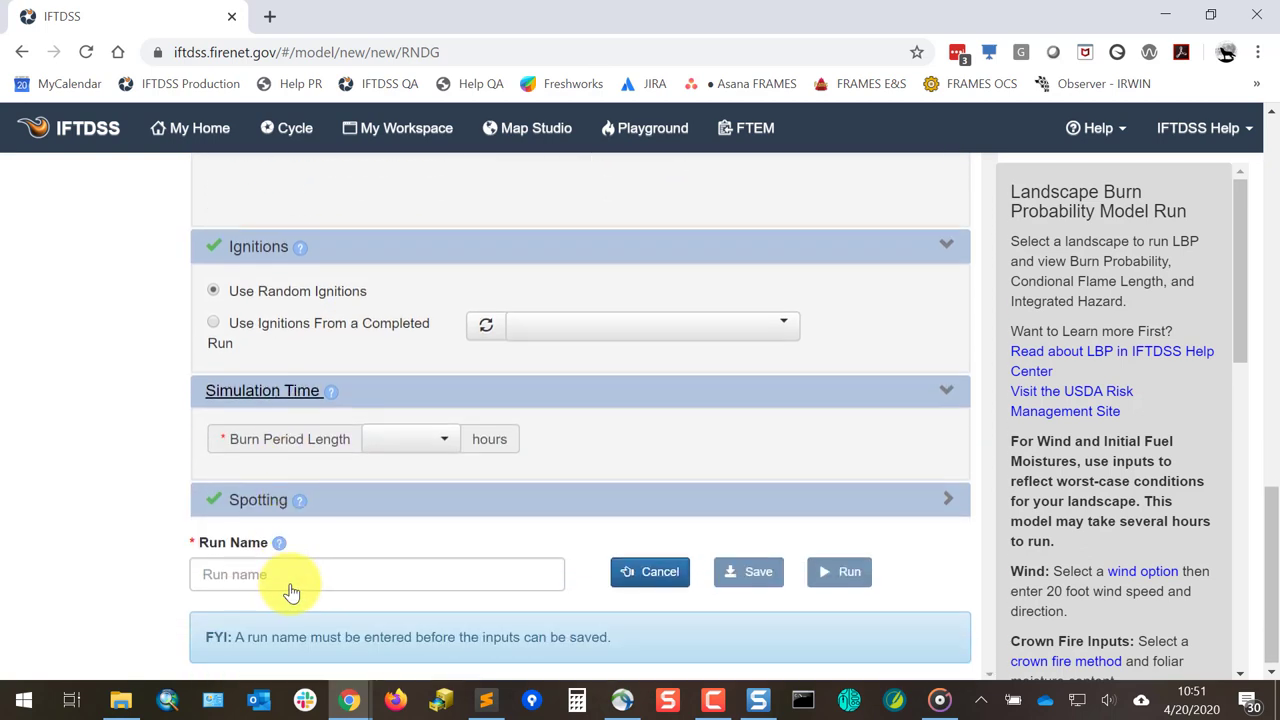
left_click(444, 446)
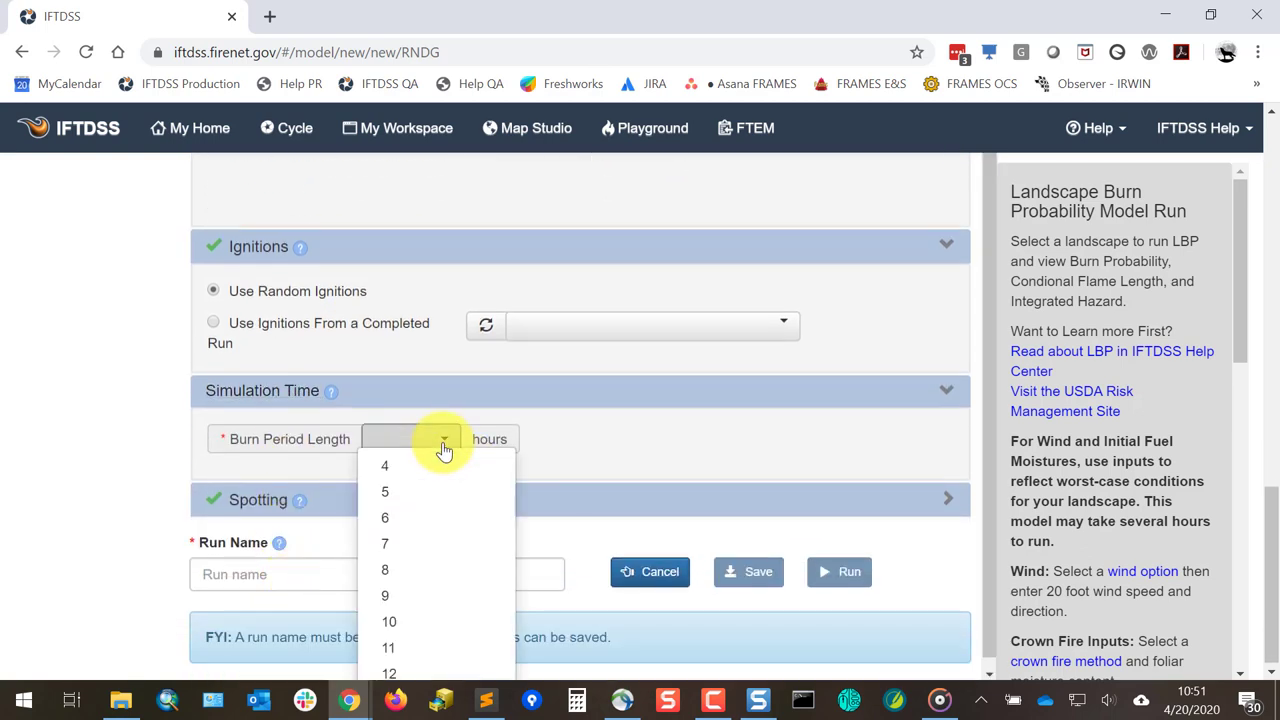
left_click(394, 547)
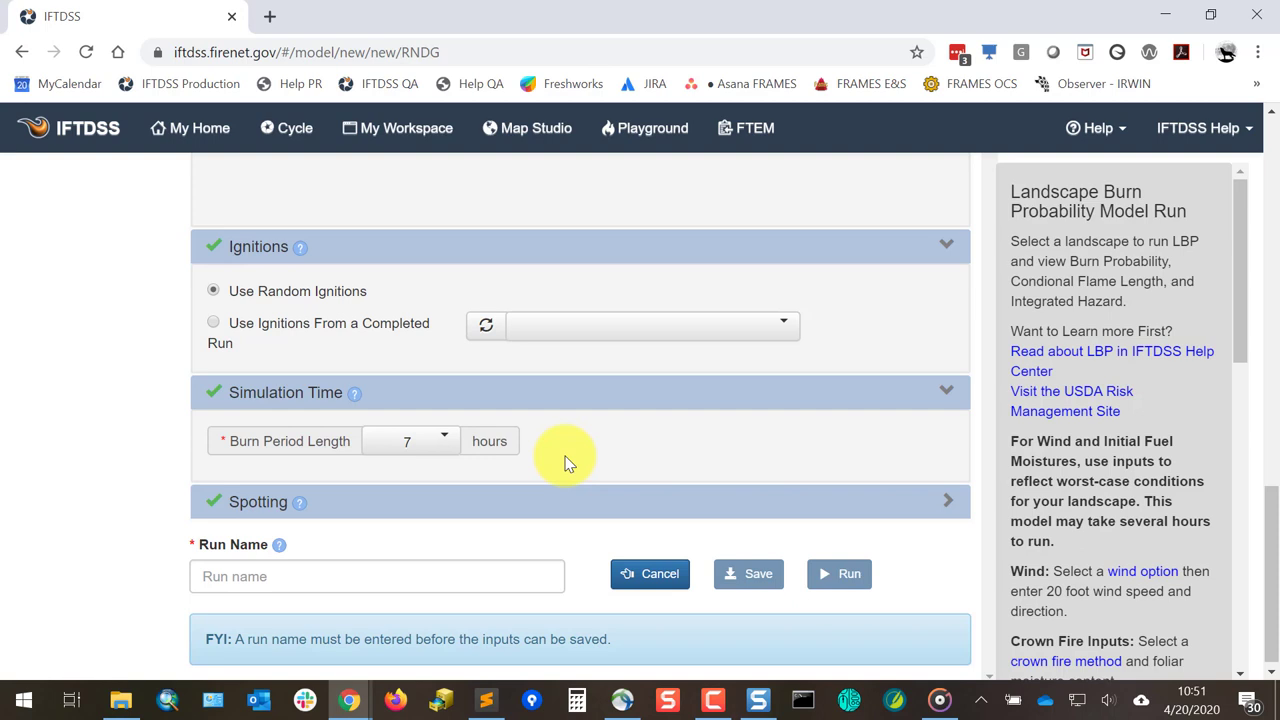
left_click(268, 510)
scroll(604, 547, "down", 1)
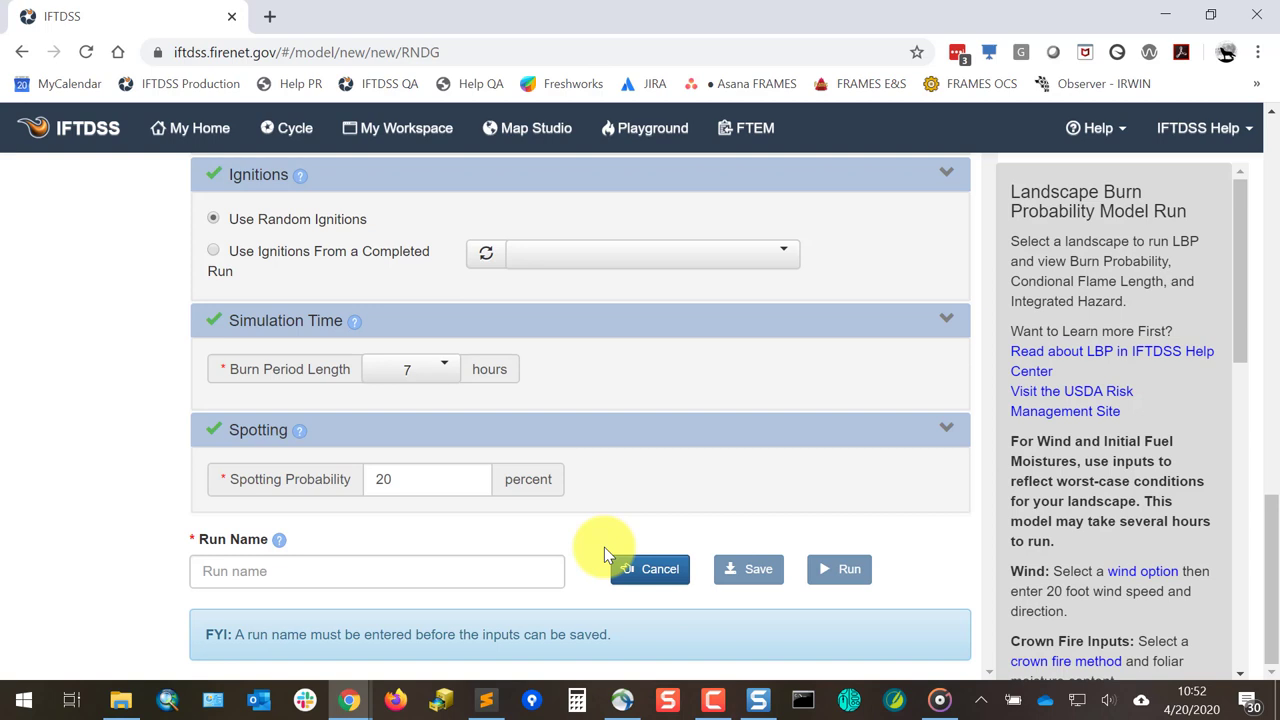
Paste the run name 'Payette SW LF14 Hazard LBP 97th-120', save the inputs and submit the run
left_click(309, 571)
type("Payette SW LF14 Hazard LBP 97th-120")
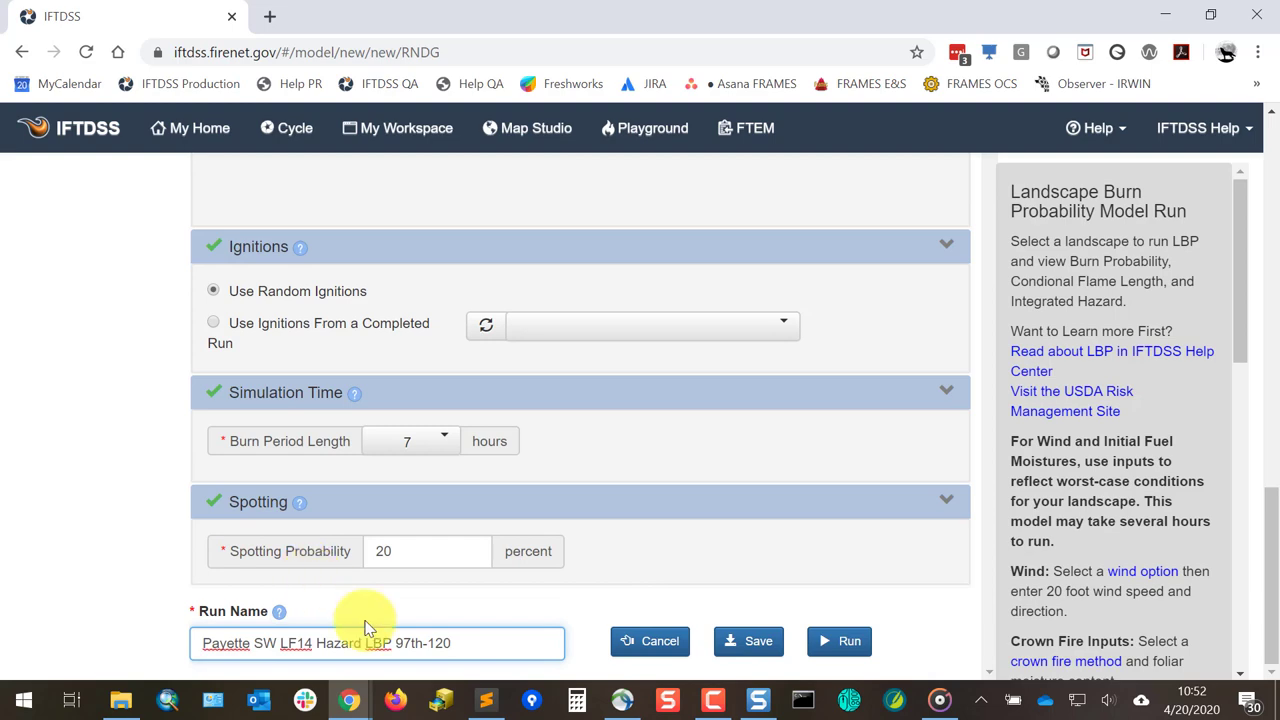
left_click(740, 640)
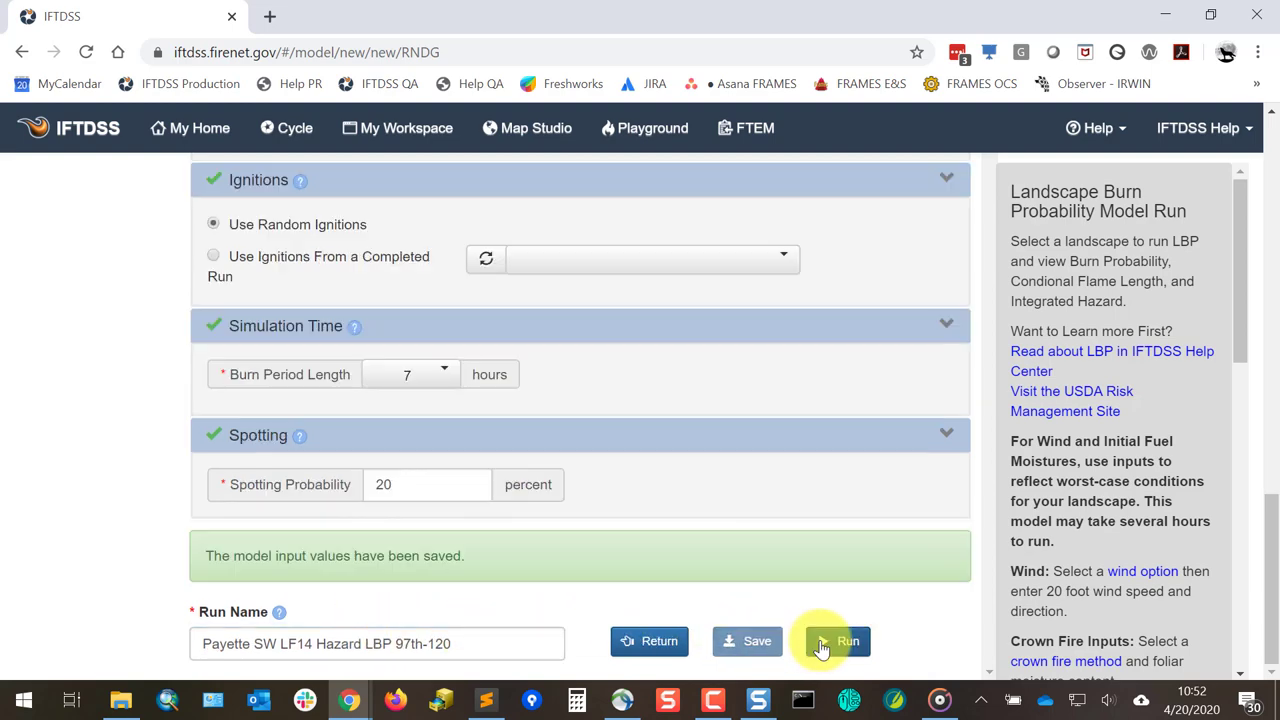
left_click(838, 642)
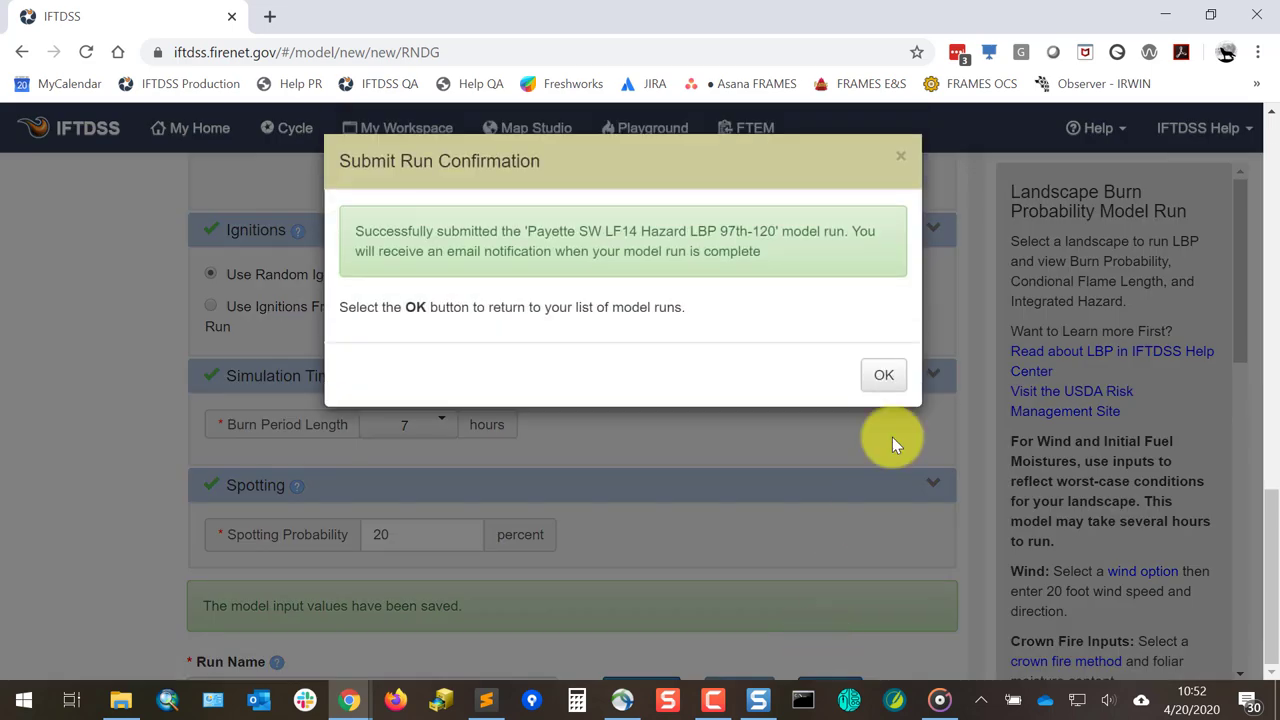
left_click(886, 376)
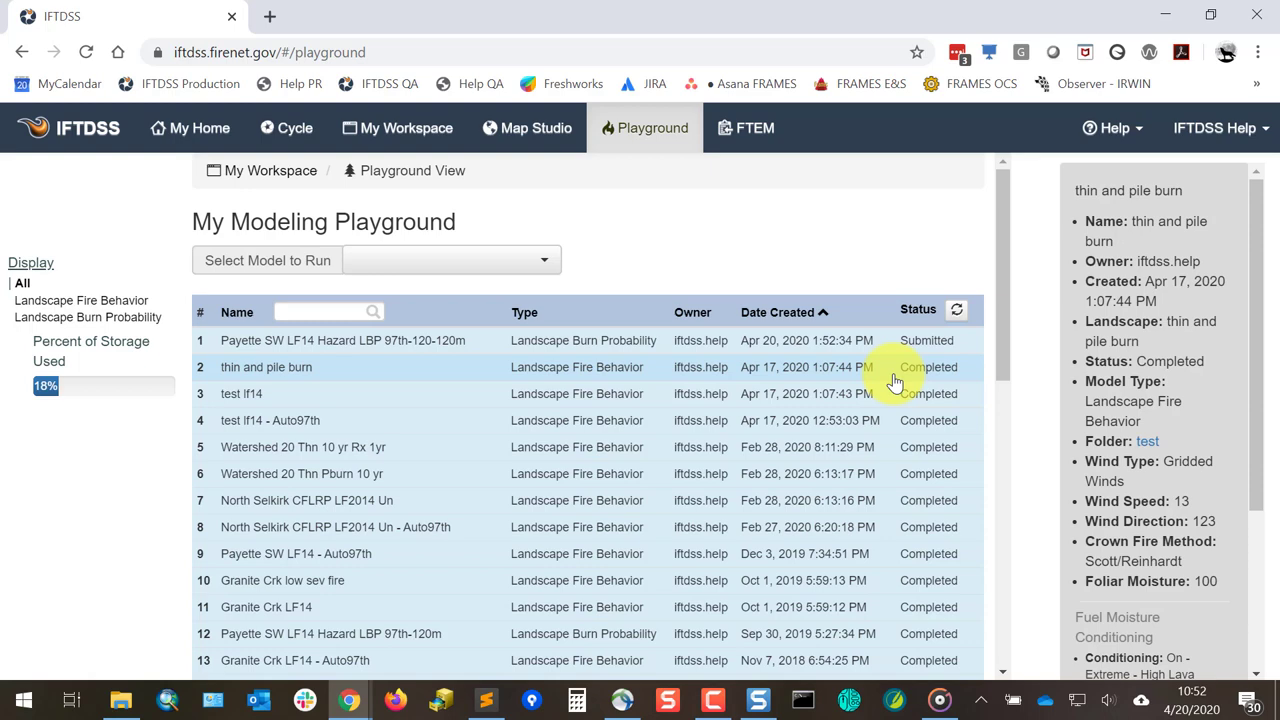
Check the new run's details, refresh its status, and select the completed 97th-120m run
left_click(906, 346)
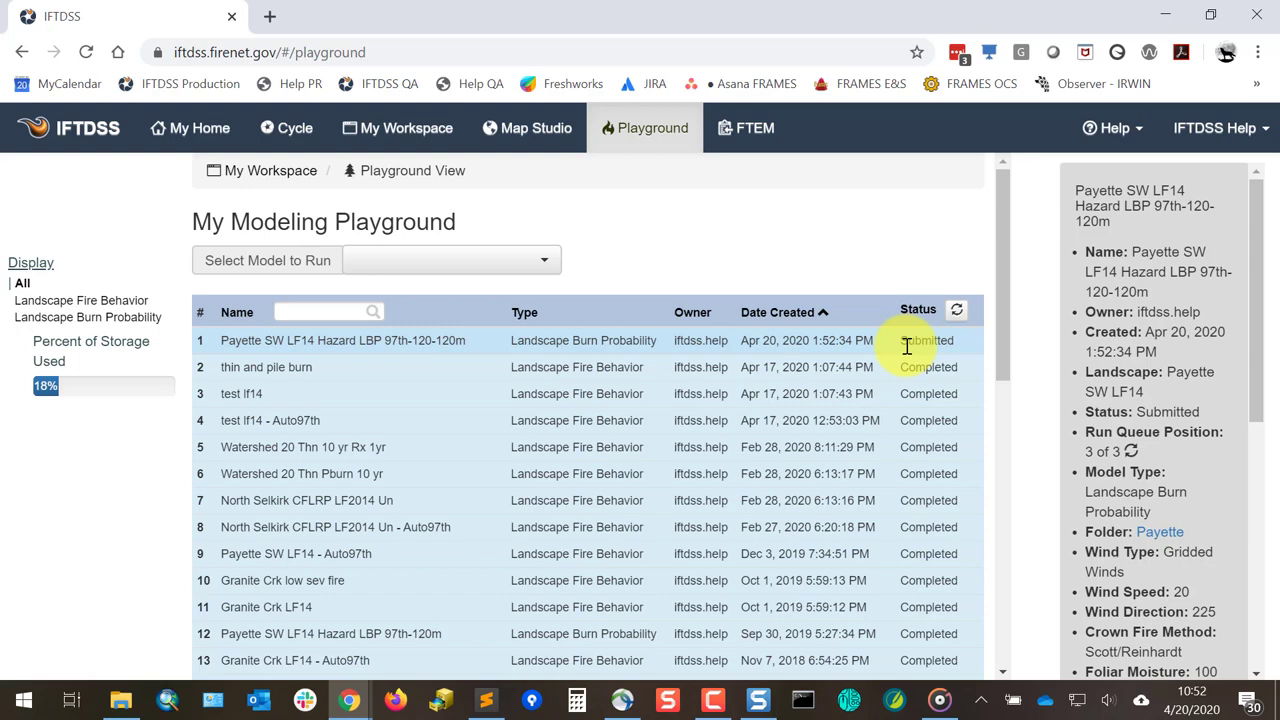
left_click(957, 310)
left_click(950, 340)
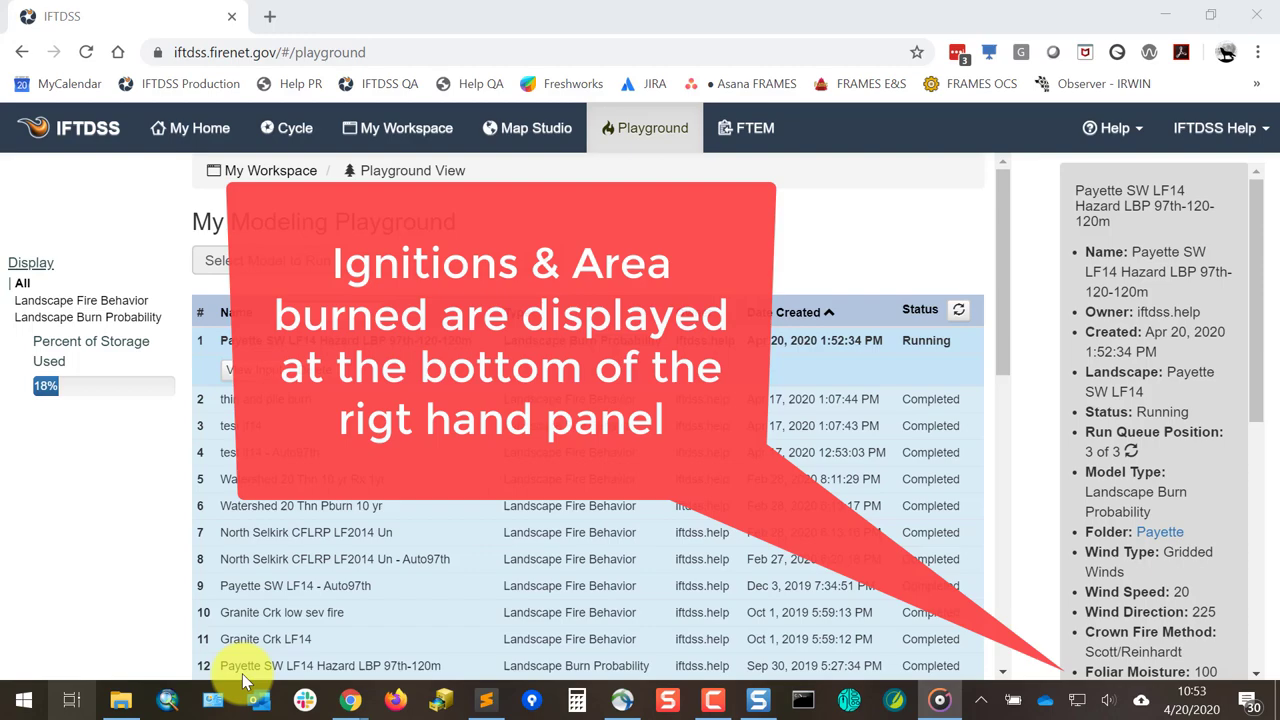
scroll(600, 300, "down", 3)
left_click(471, 366)
Open the completed 97th-120m run's outputs in Map Studio
left_click(531, 396)
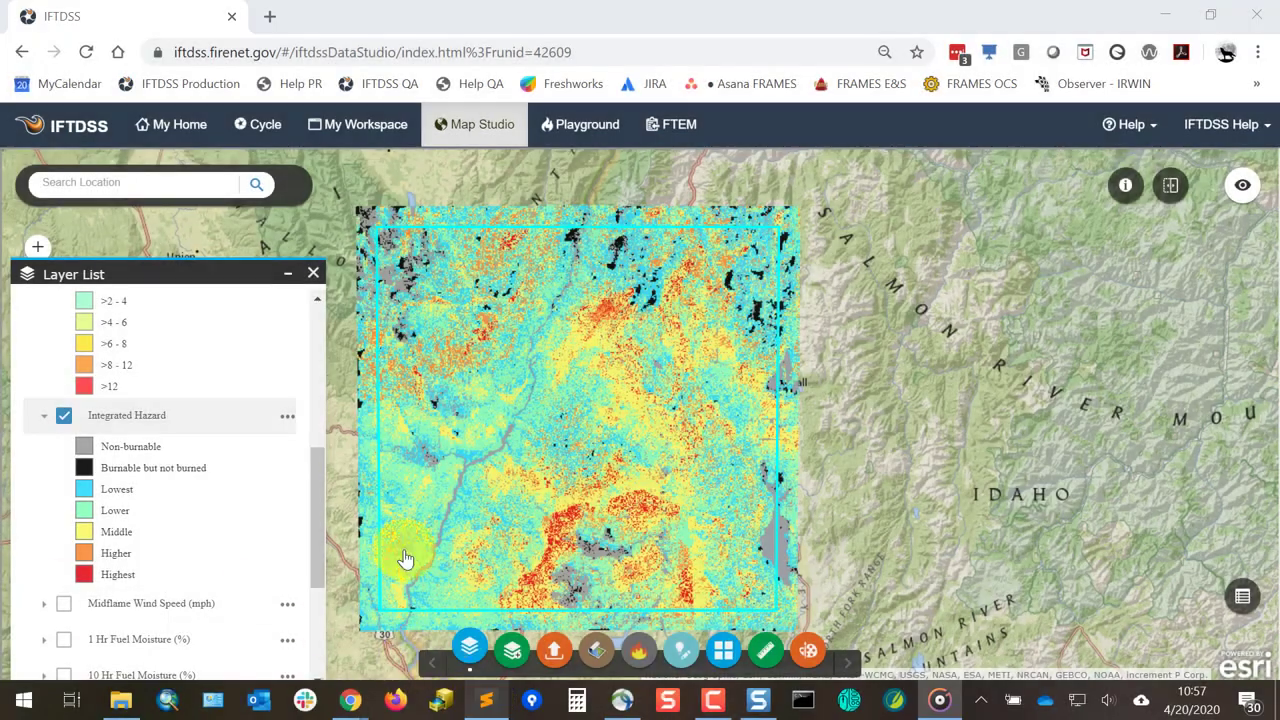
Show the Integrated Hazard layer's hazard matrix and move its panel up and left
left_click(286, 417)
left_click(266, 491)
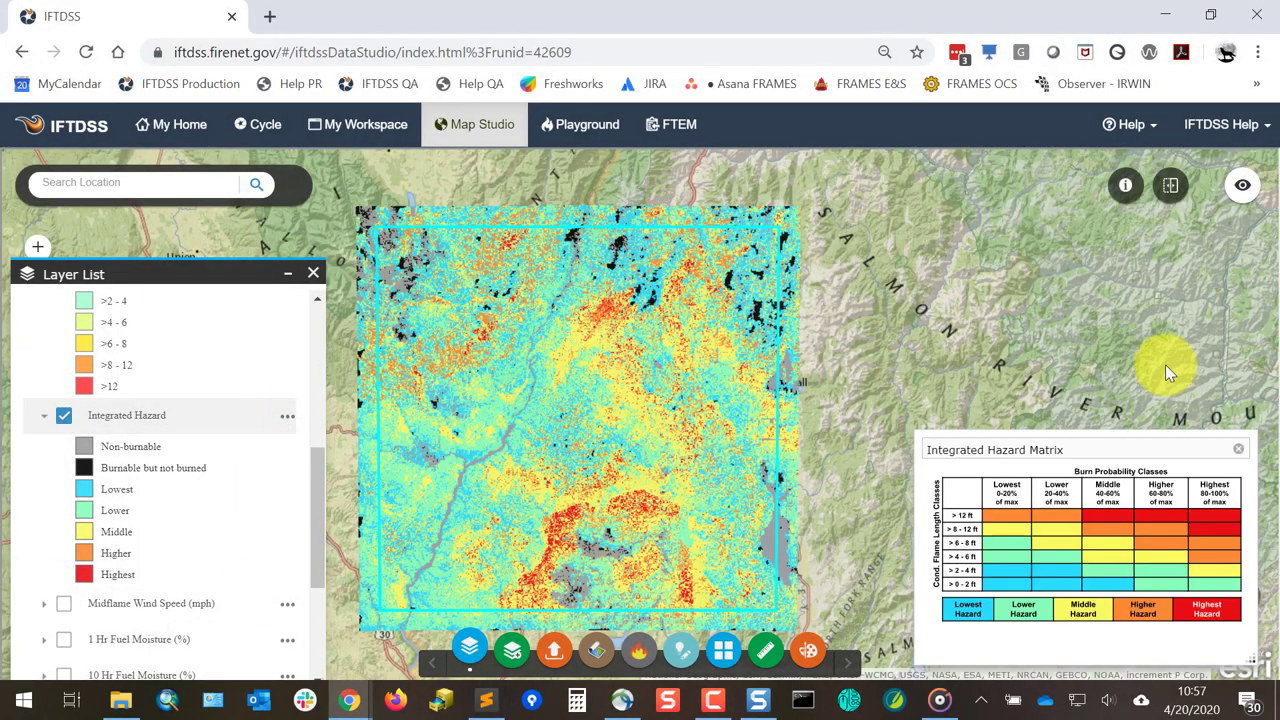
left_click_drag(1131, 448, 1043, 407)
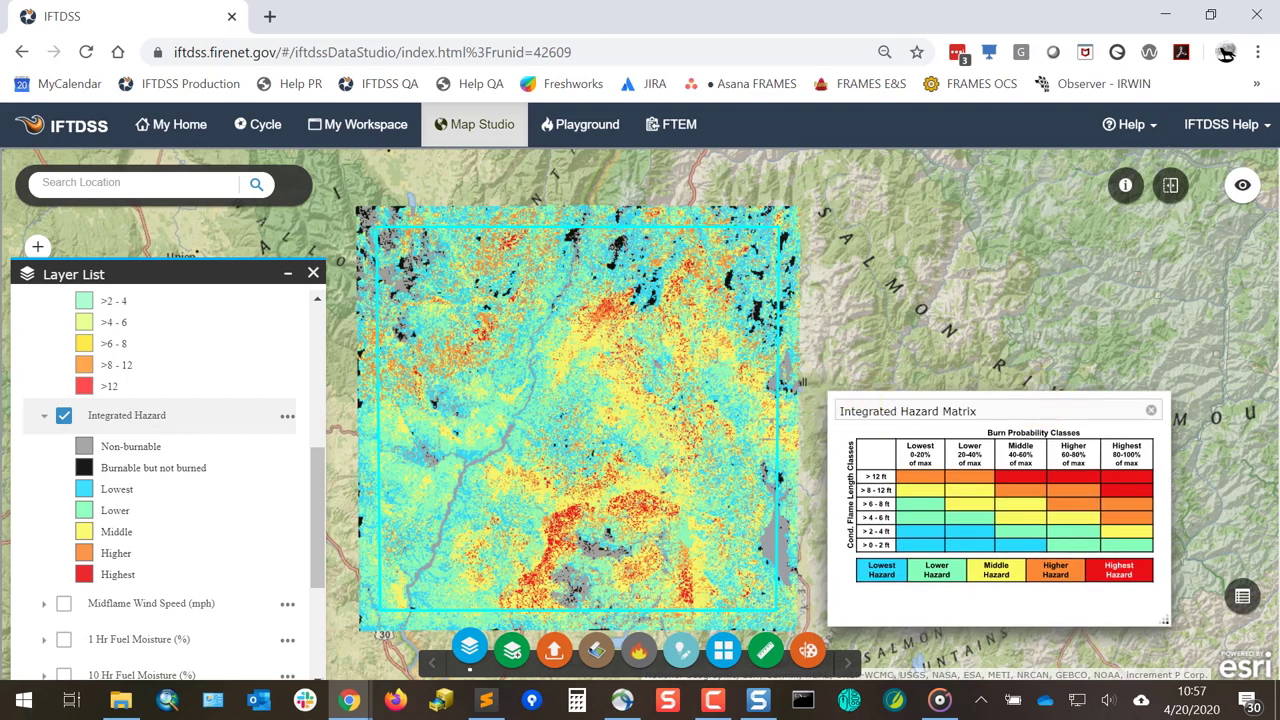
key("alt+Tab")
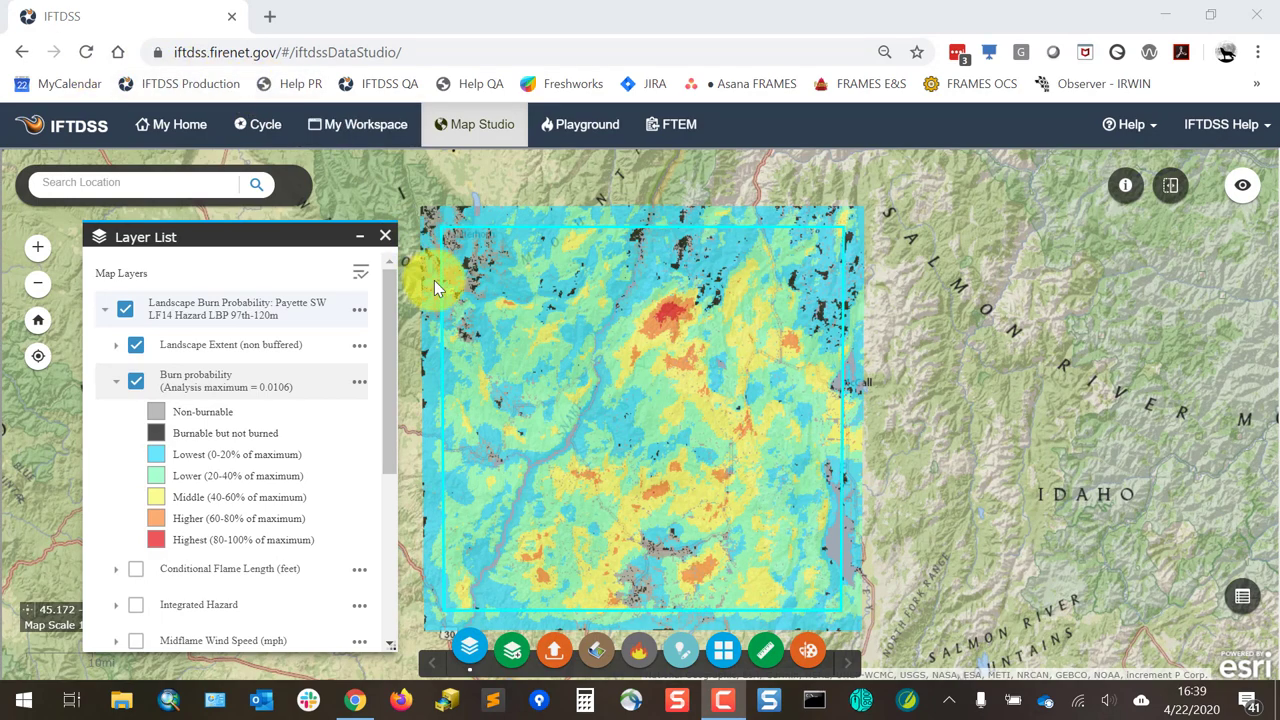
Mask the burn probability run layer to the SW Unit test AOI and expand its legend
left_click(362, 311)
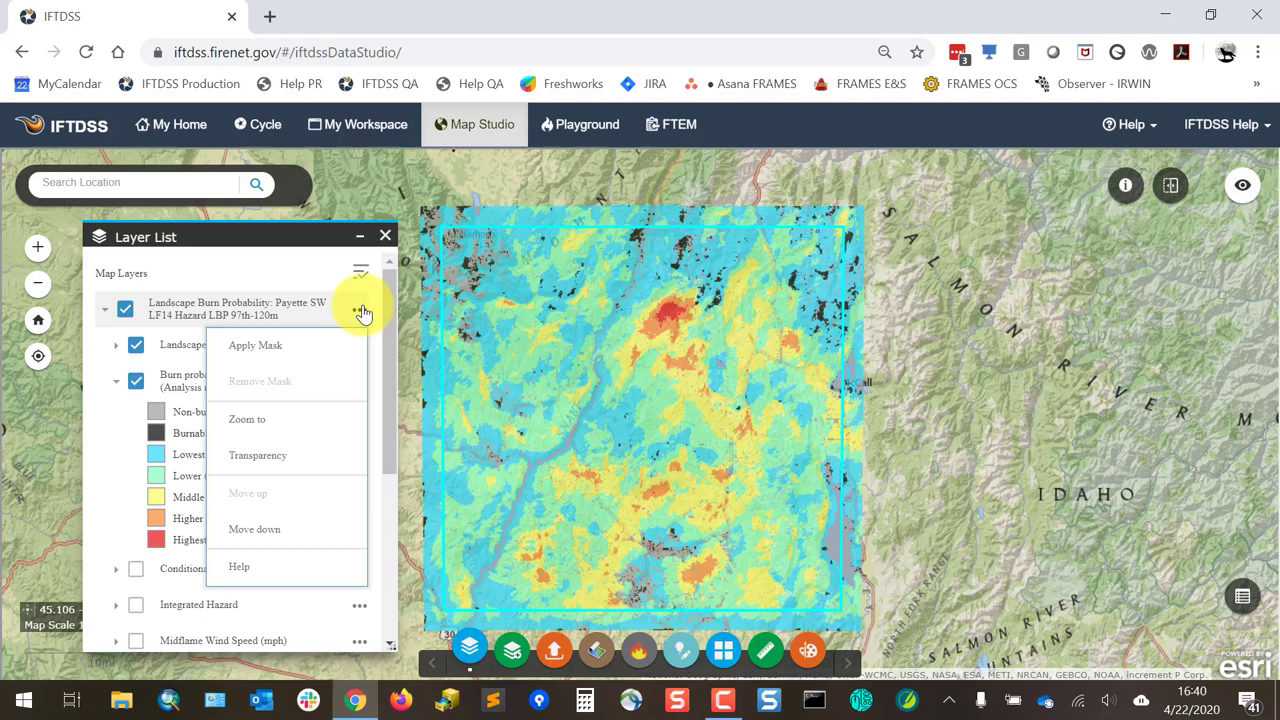
left_click(305, 349)
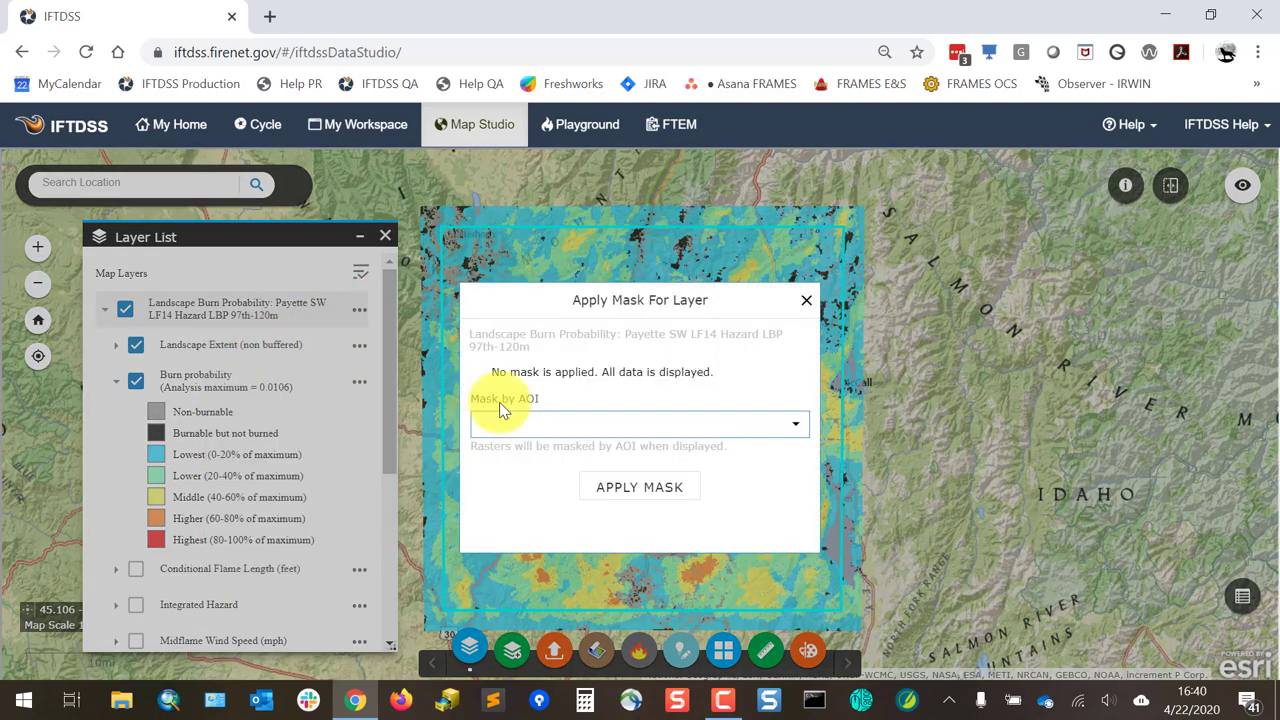
left_click(800, 426)
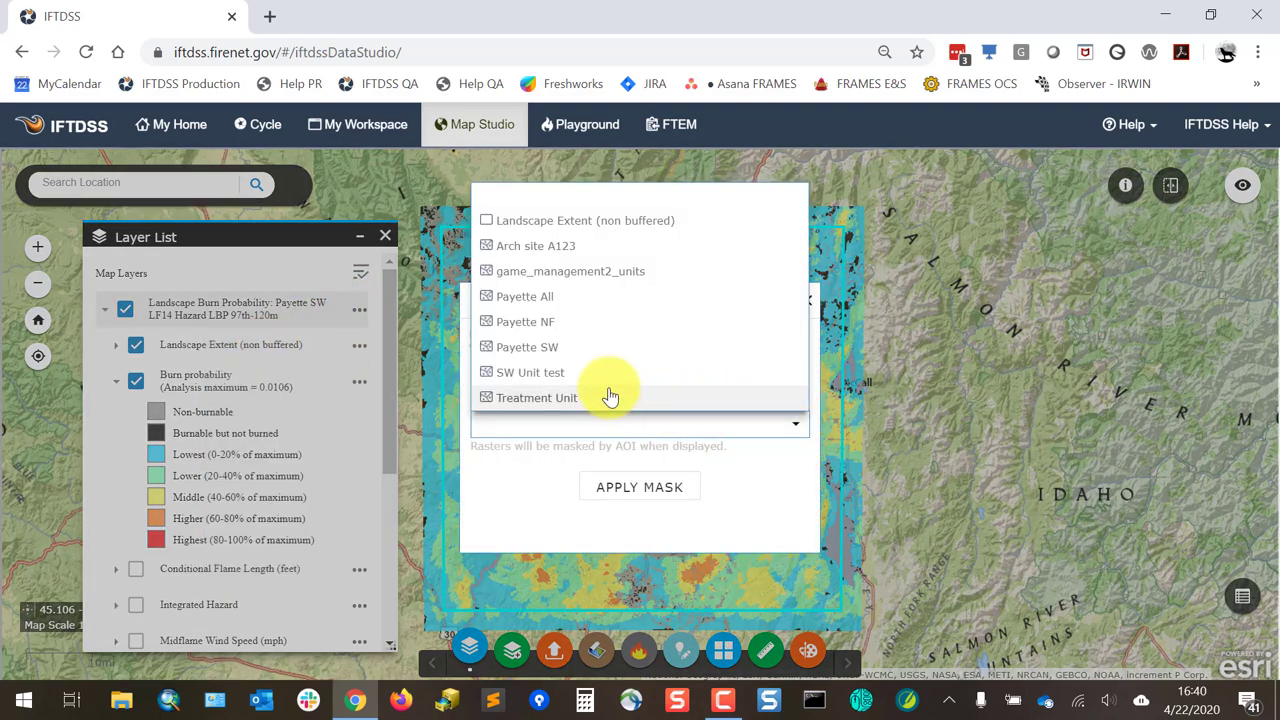
left_click(551, 372)
left_click(632, 487)
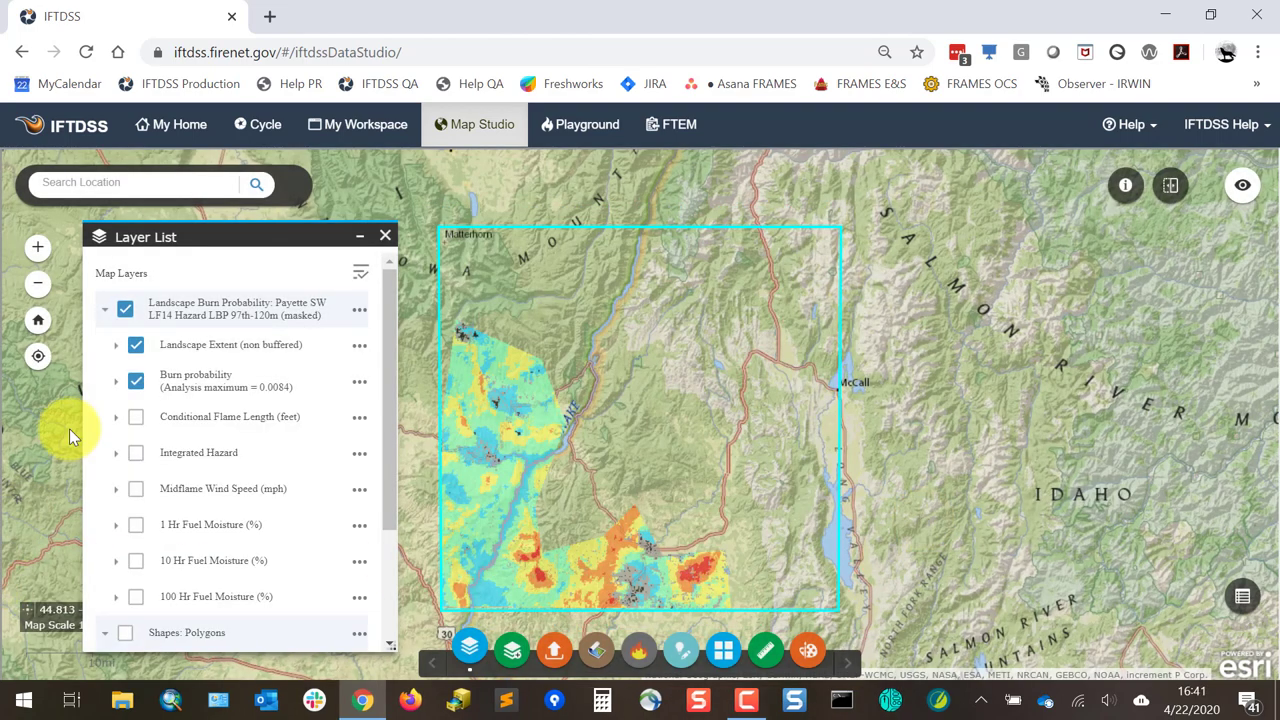
left_click(114, 384)
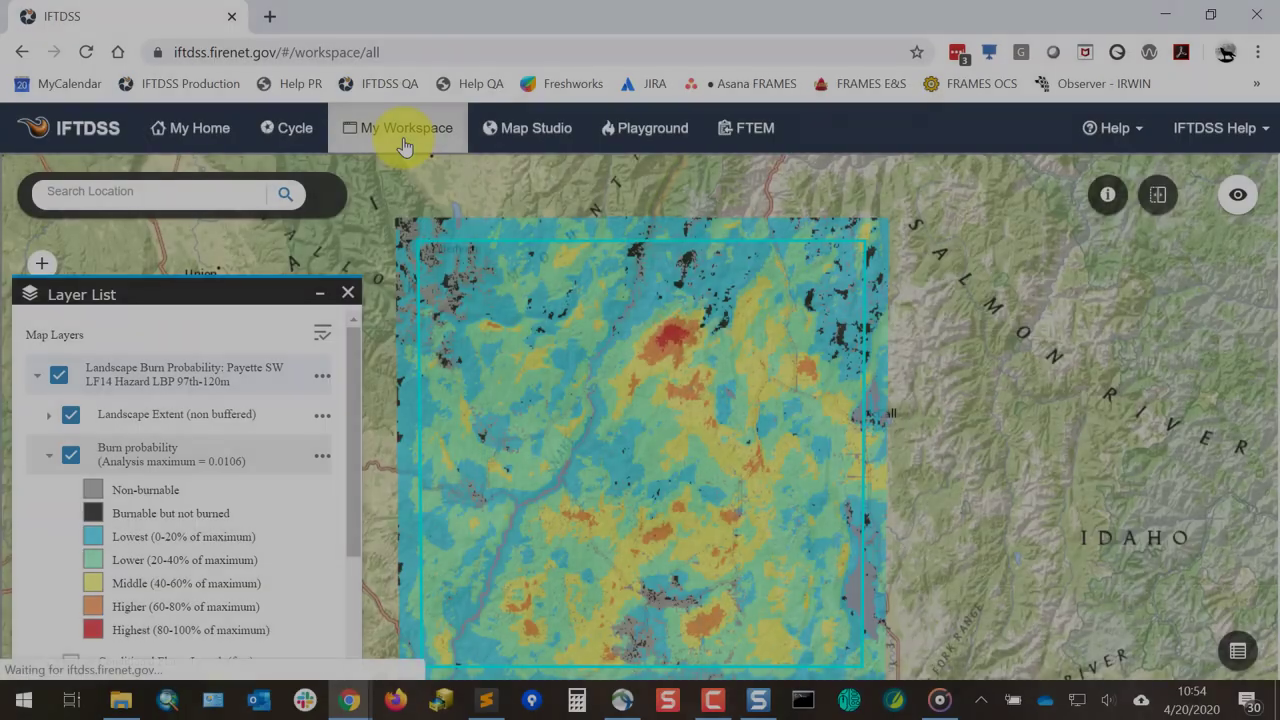
Download the Payette SW LF14 Hazard LBP 97th-120m model output from My Workspace
left_click(402, 130)
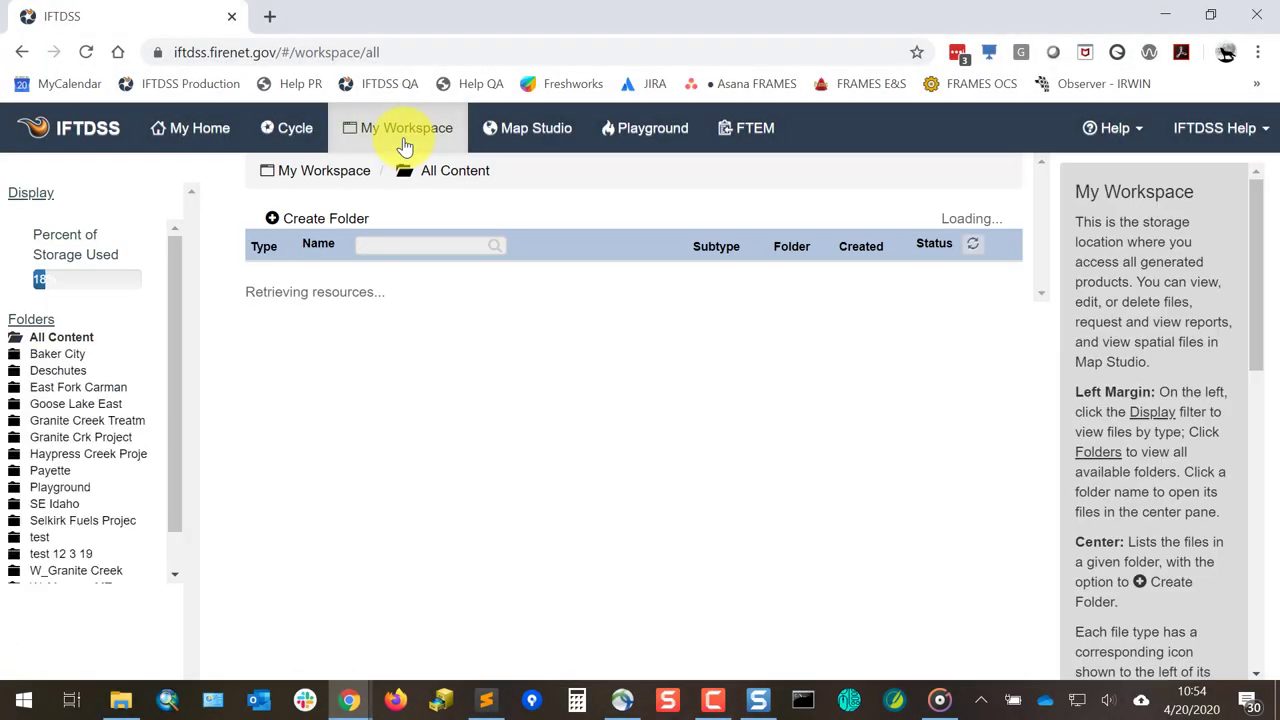
left_click(641, 543)
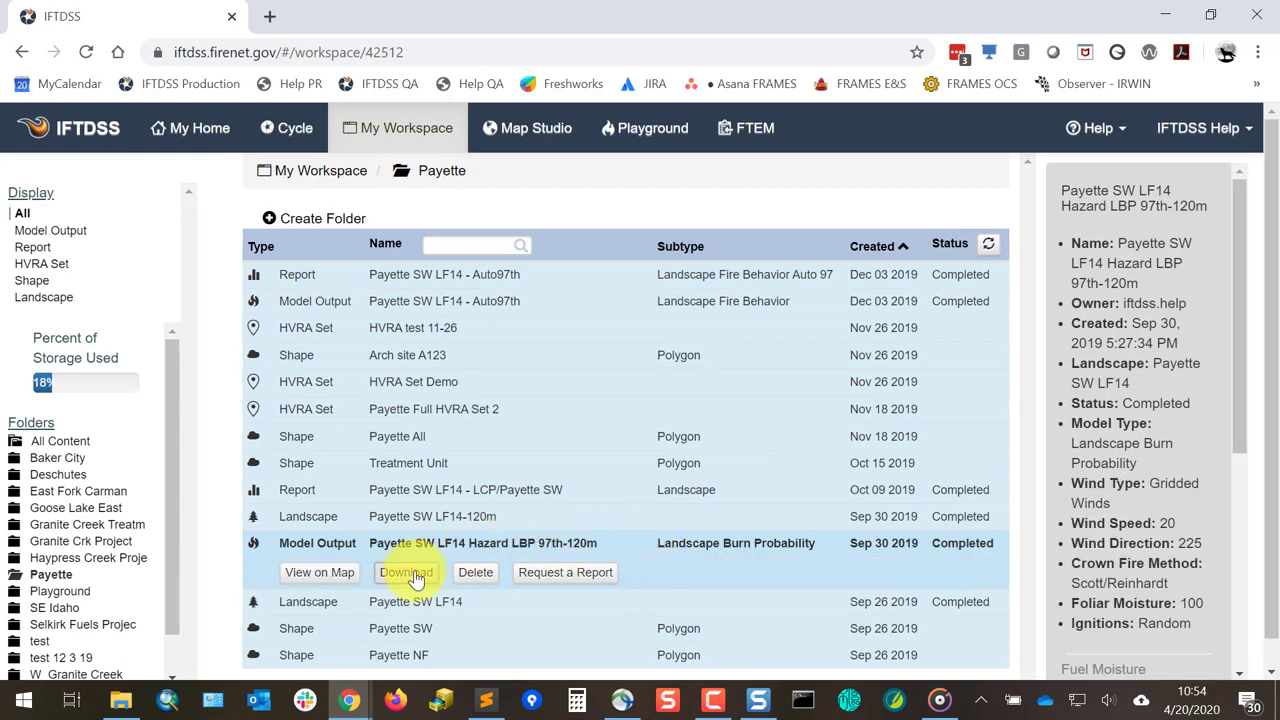
left_click(407, 573)
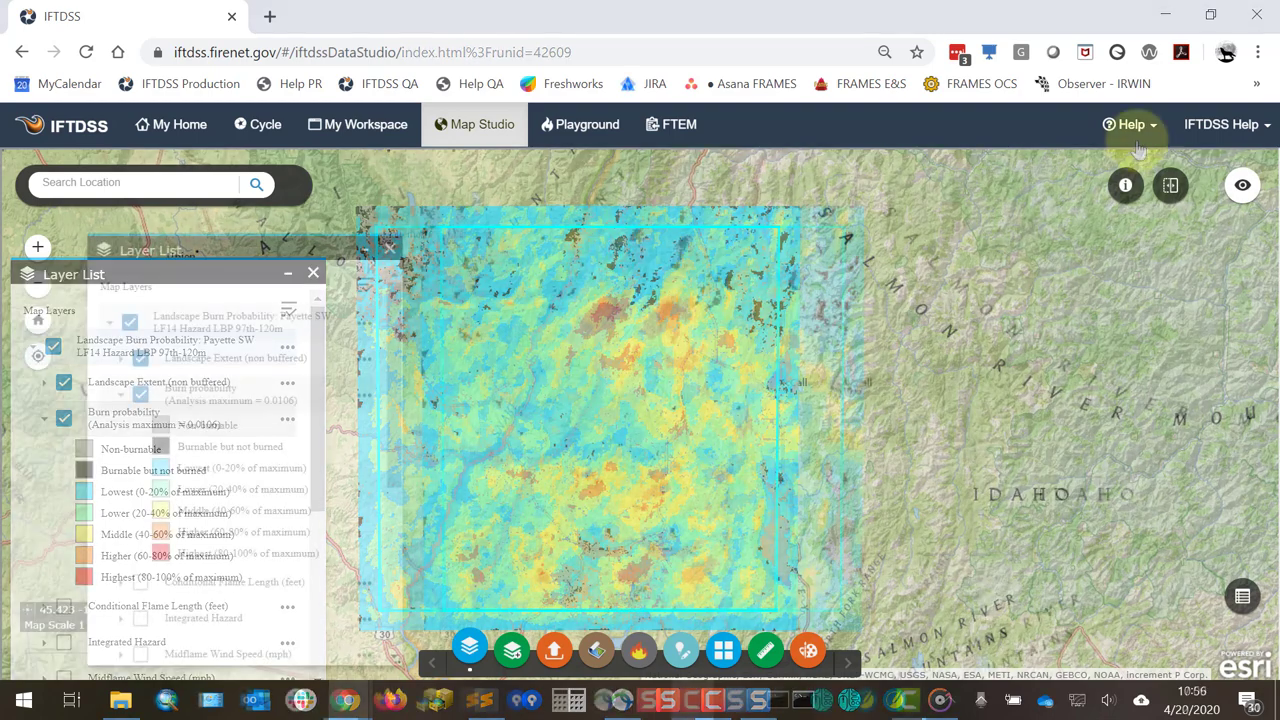
Open the IFTDSS Help Center and expand its Modeling topics
left_click(1129, 124)
left_click(998, 163)
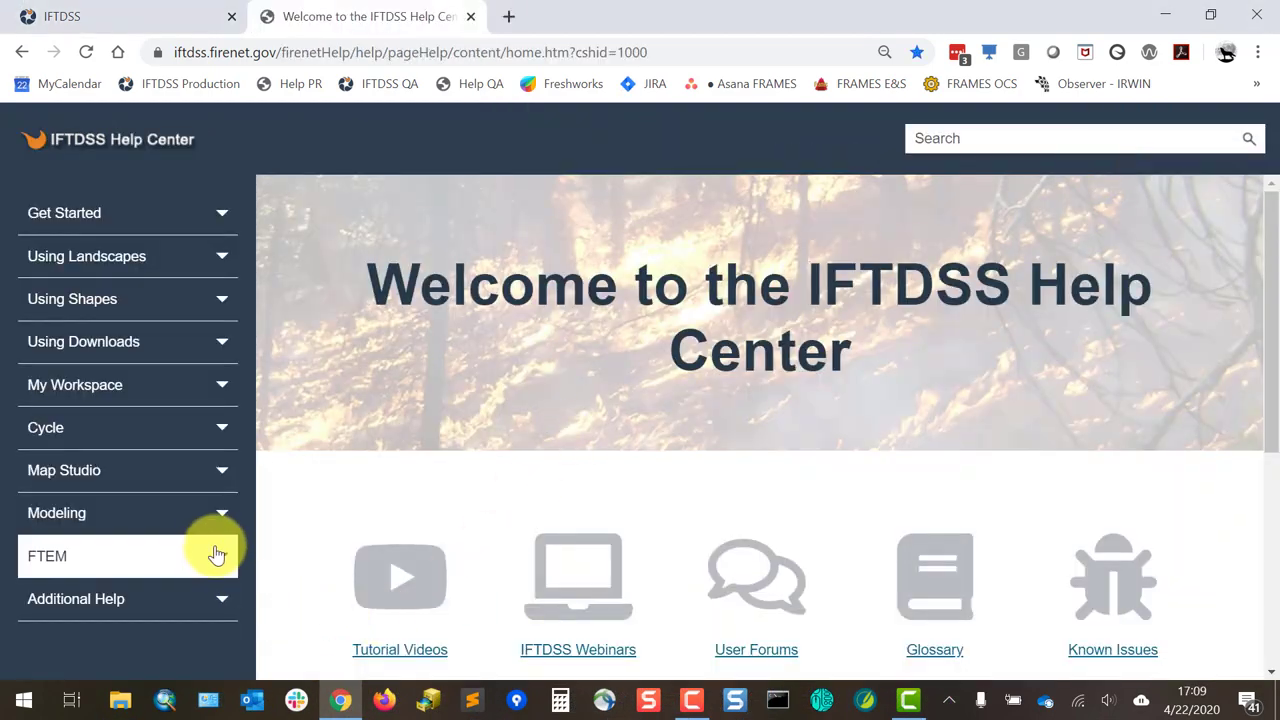
left_click(220, 514)
scroll(220, 520, "down", 2)
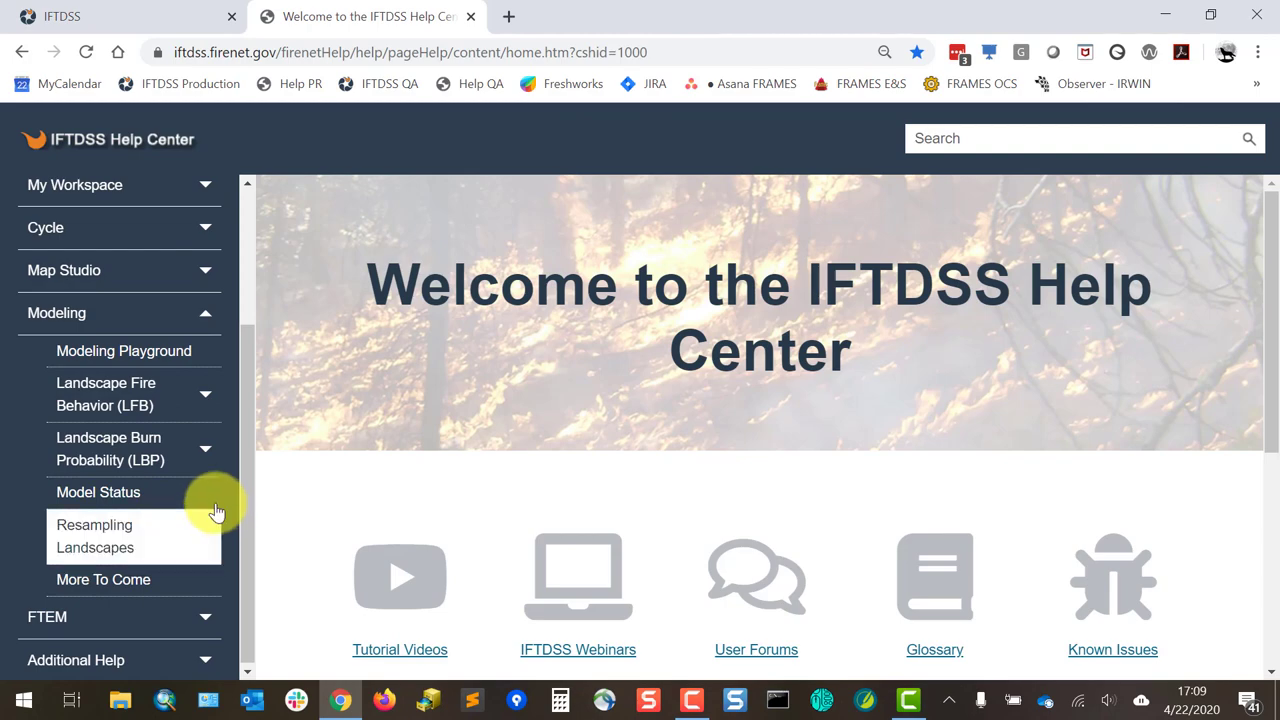